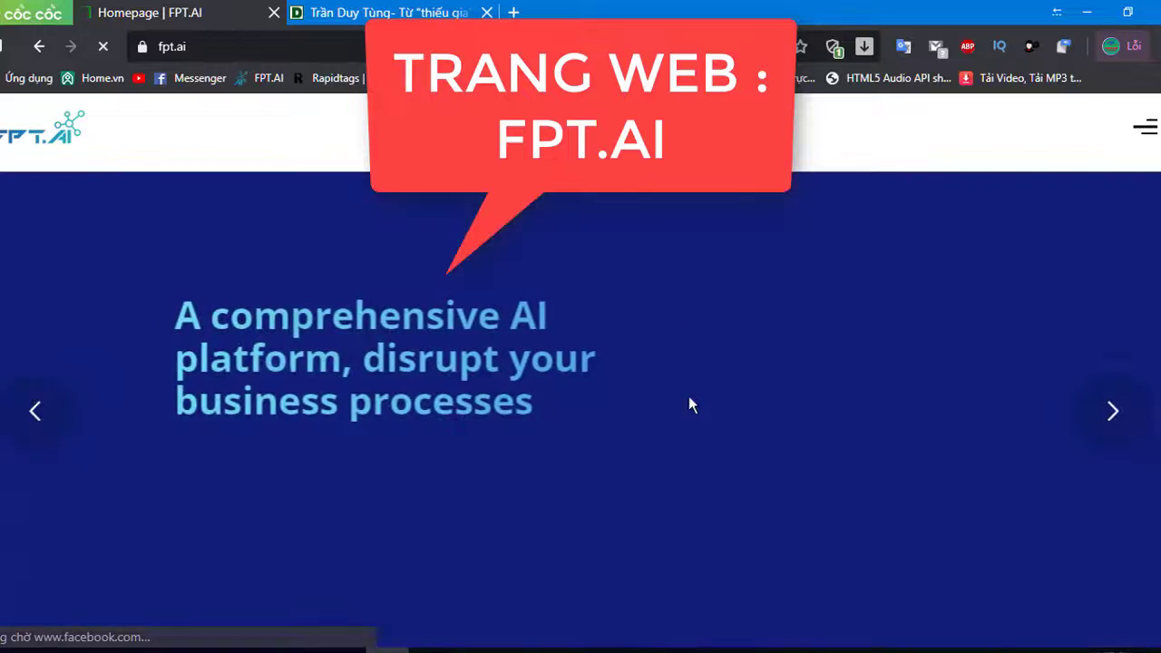
# Look through the product sections and case studies on the FPT.AI homepage
pyautogui.scroll(-15, 559, 459)
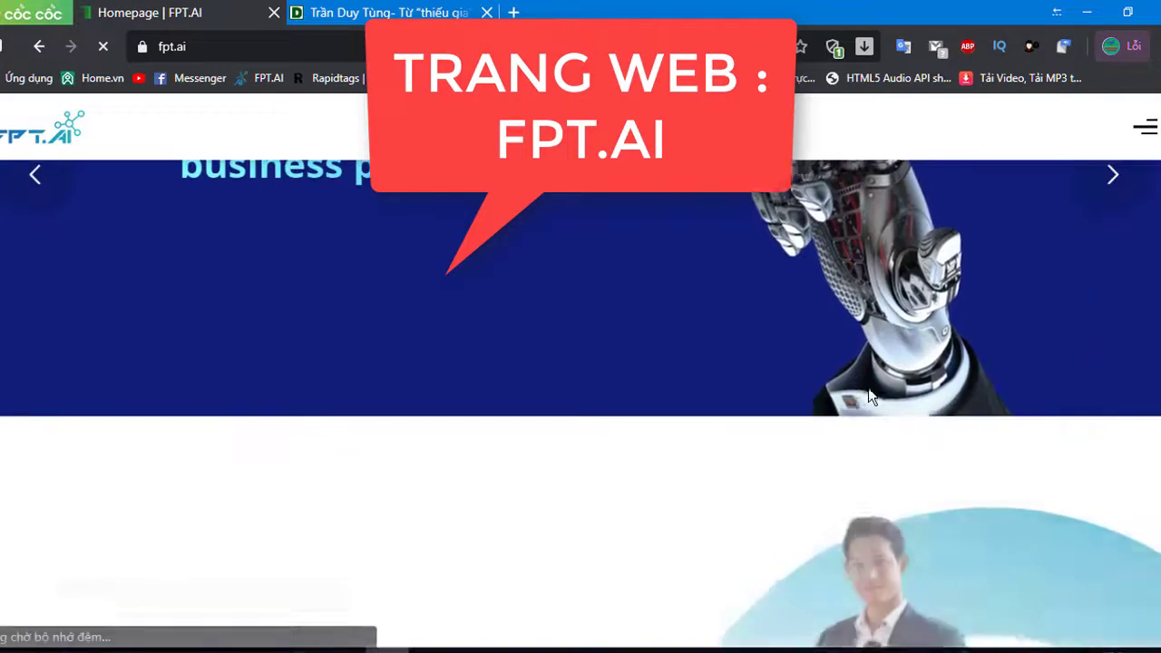
pyautogui.scroll(-10, 584, 456)
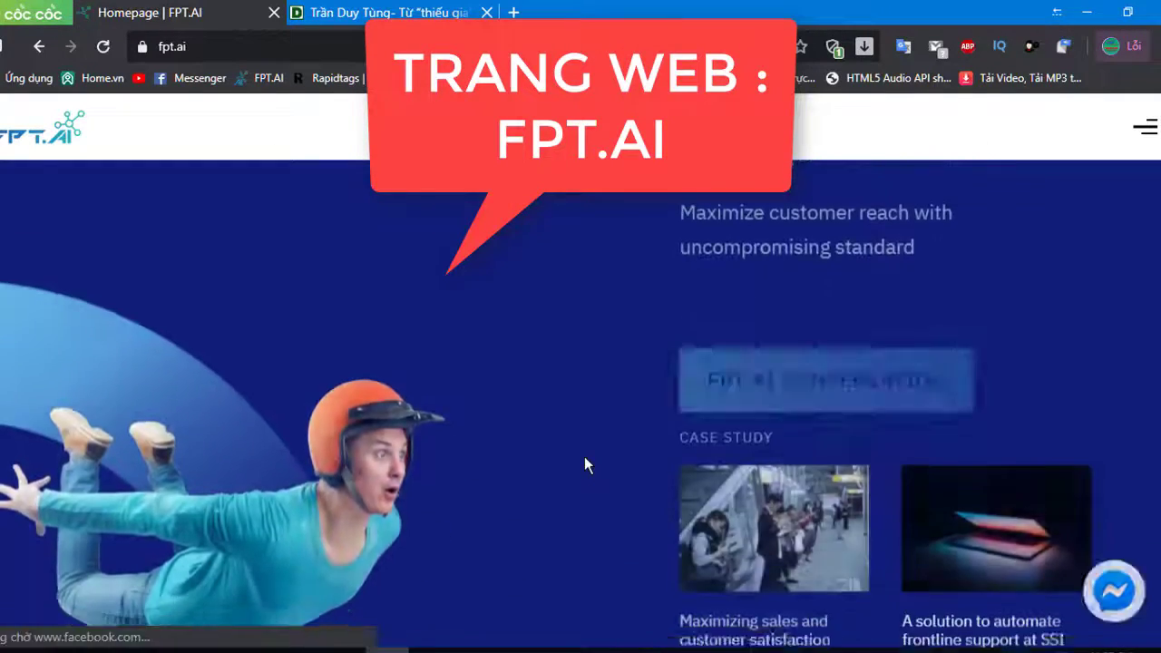
pyautogui.scroll(2, 593, 450)
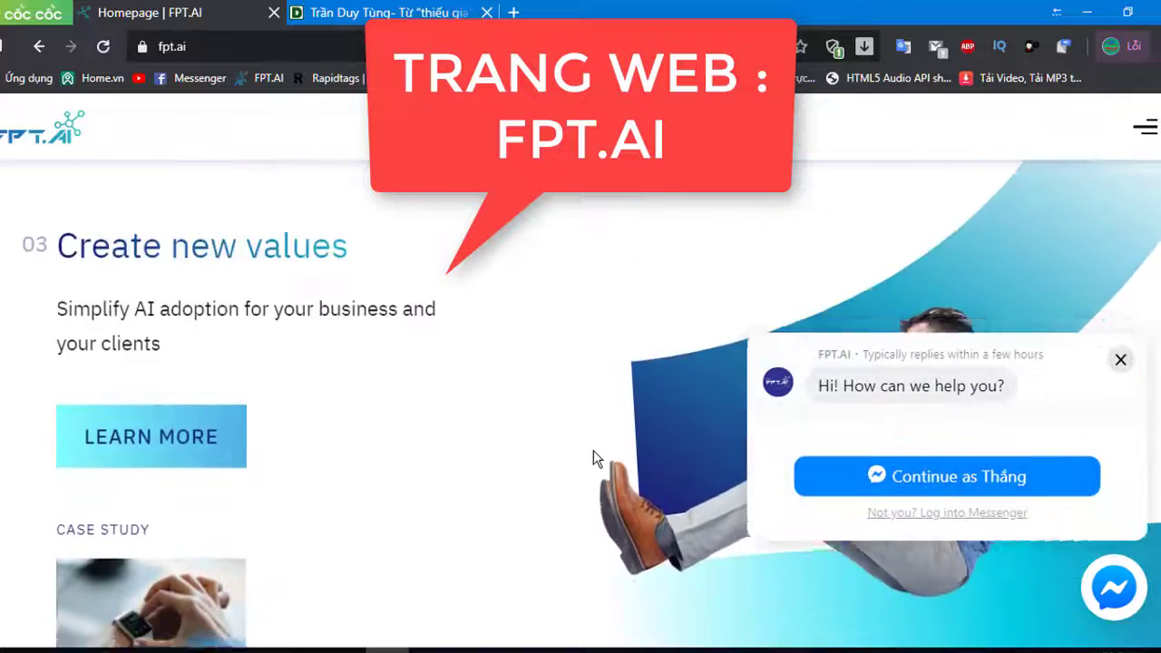
pyautogui.scroll(-10, 593, 450)
pyautogui.scroll(-4, 593, 460)
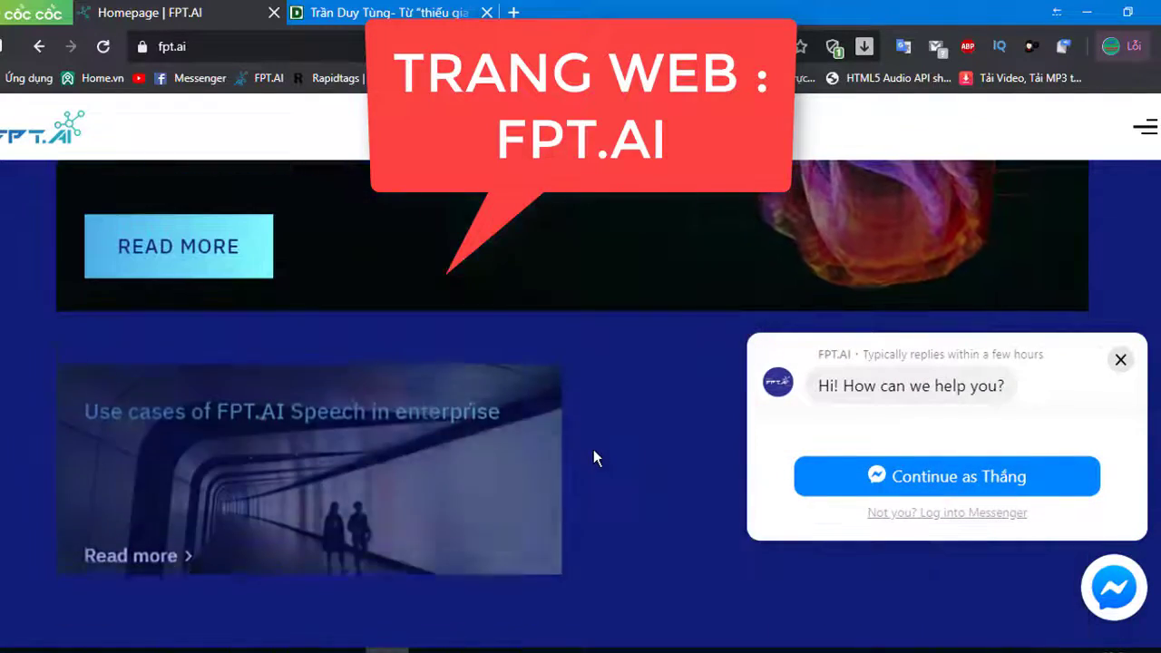
pyautogui.scroll(10, 593, 460)
pyautogui.scroll(10, 1021, 233)
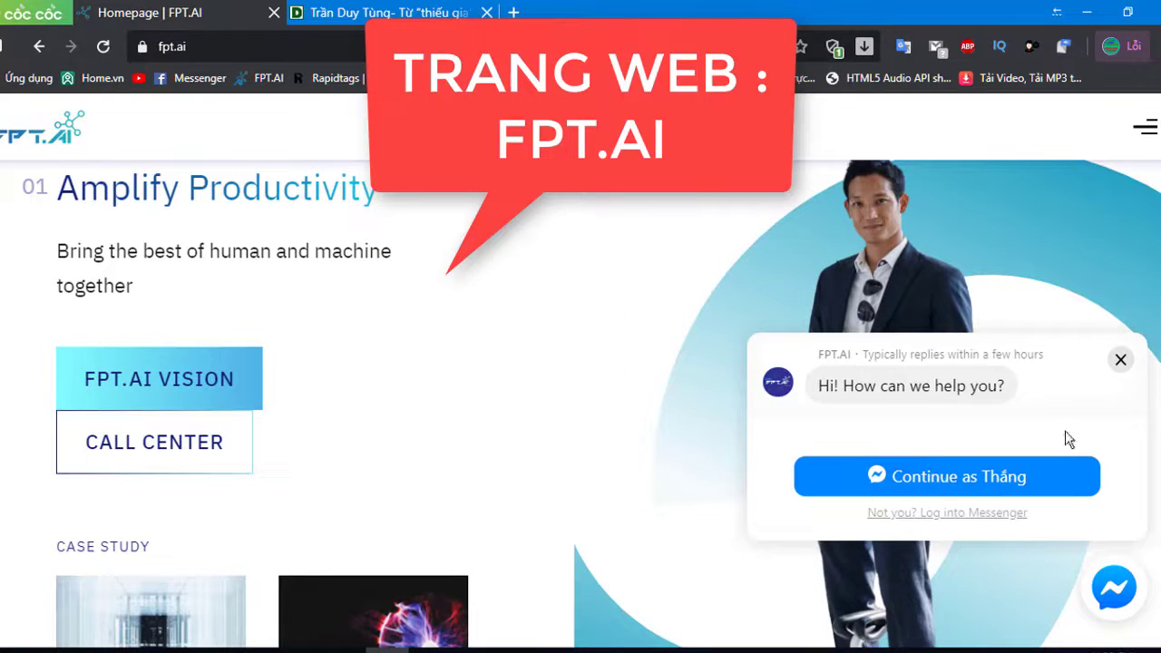
# Dismiss the Messenger chat prompt and switch the website's language to Vietnamese
pyautogui.click(1120, 361)
pyautogui.click(1144, 127)
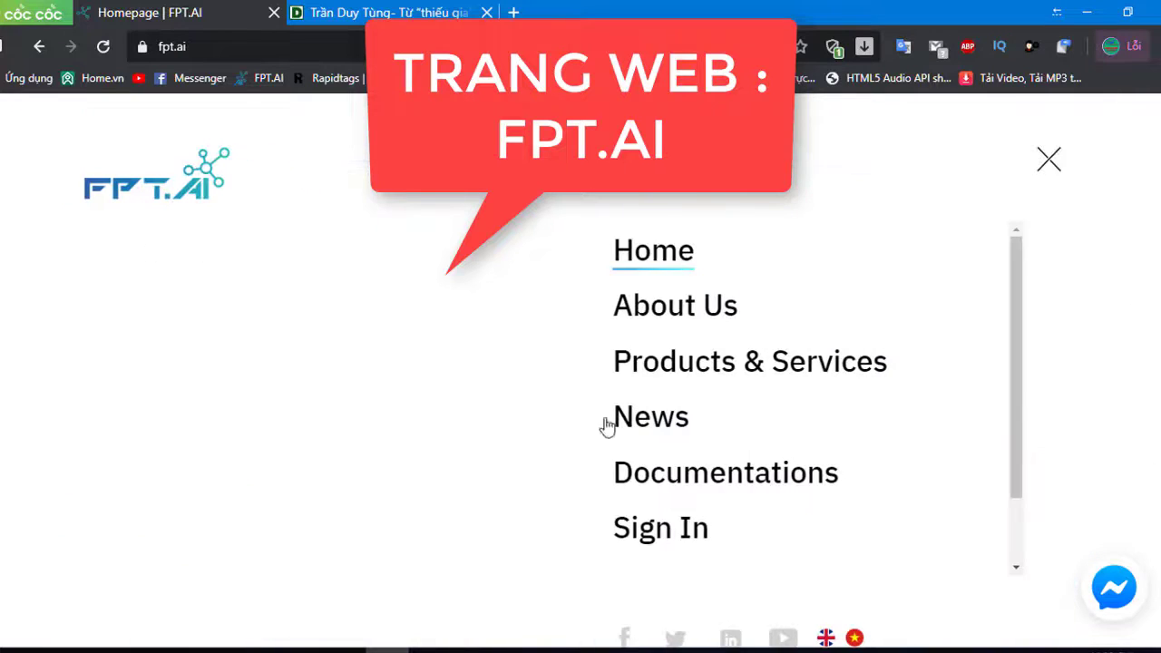
pyautogui.scroll(-1, 656, 541)
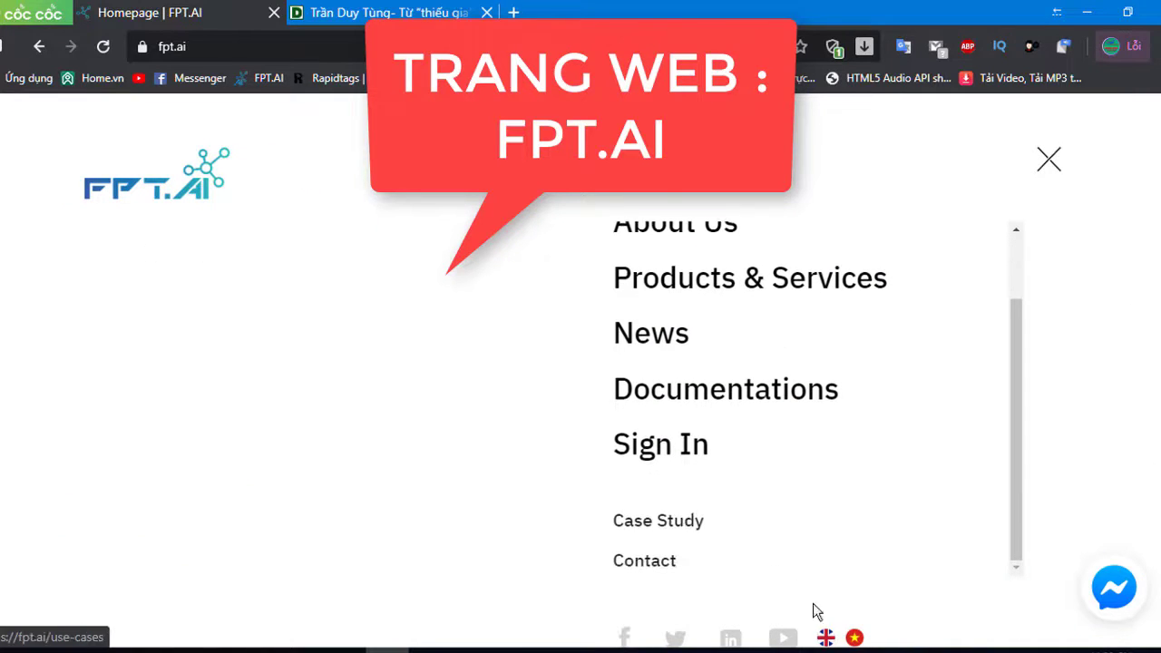
pyautogui.click(854, 638)
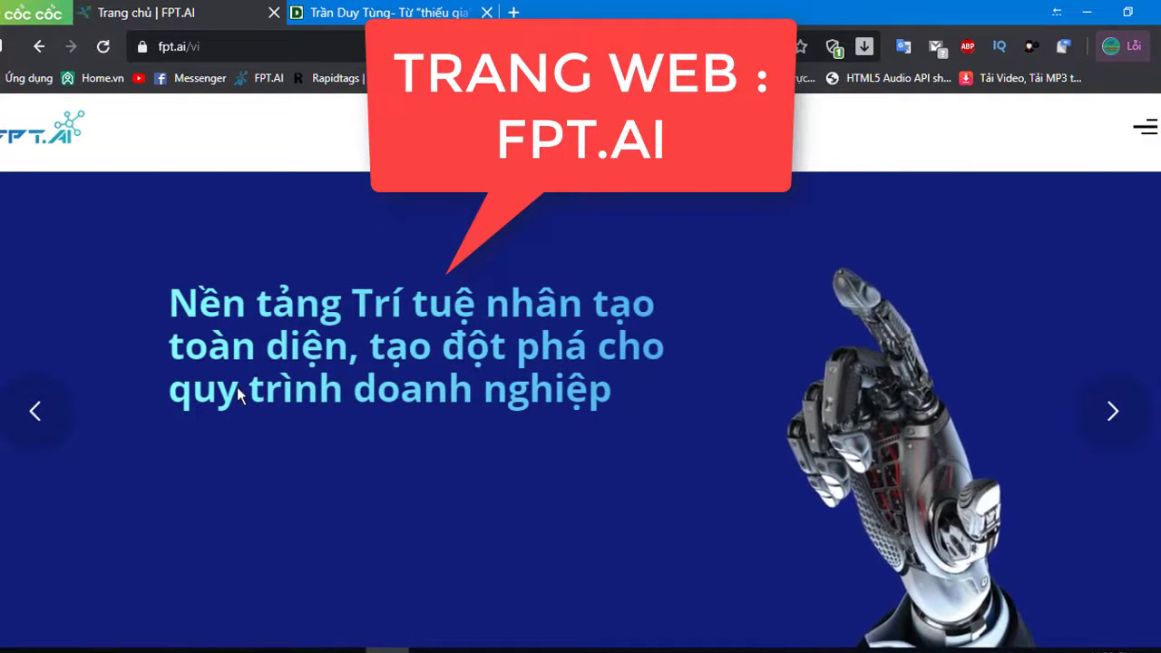
# View the homepage banner slides up to the speech-to-text one and open the site's navigation menu
pyautogui.click(1110, 410)
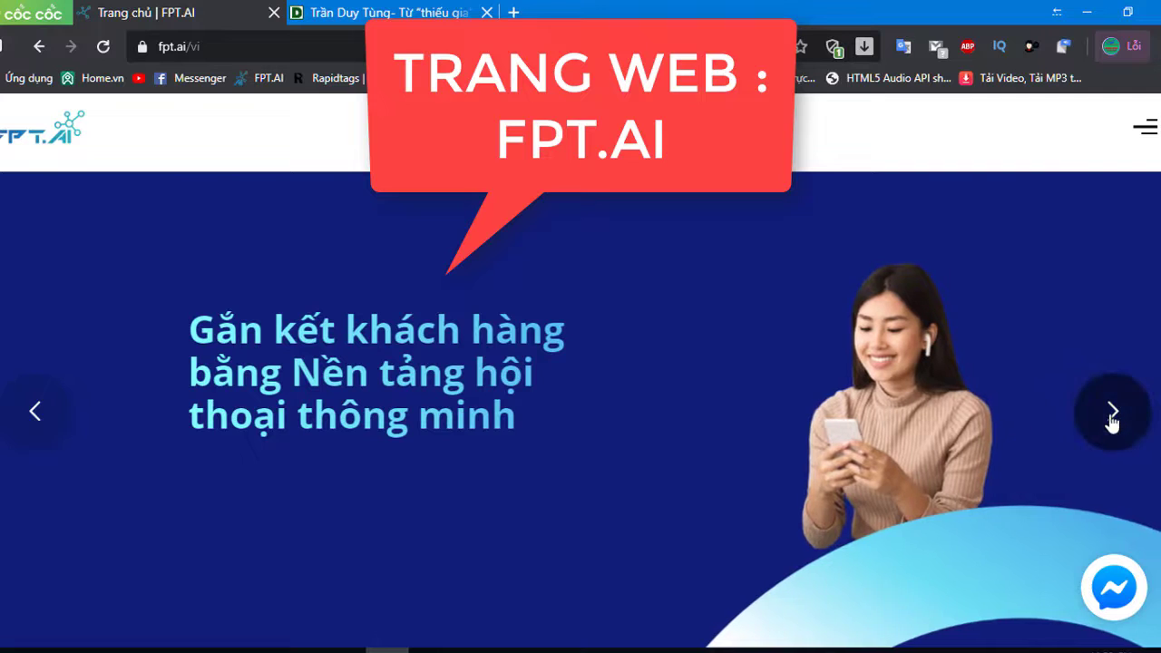
pyautogui.click(1110, 410)
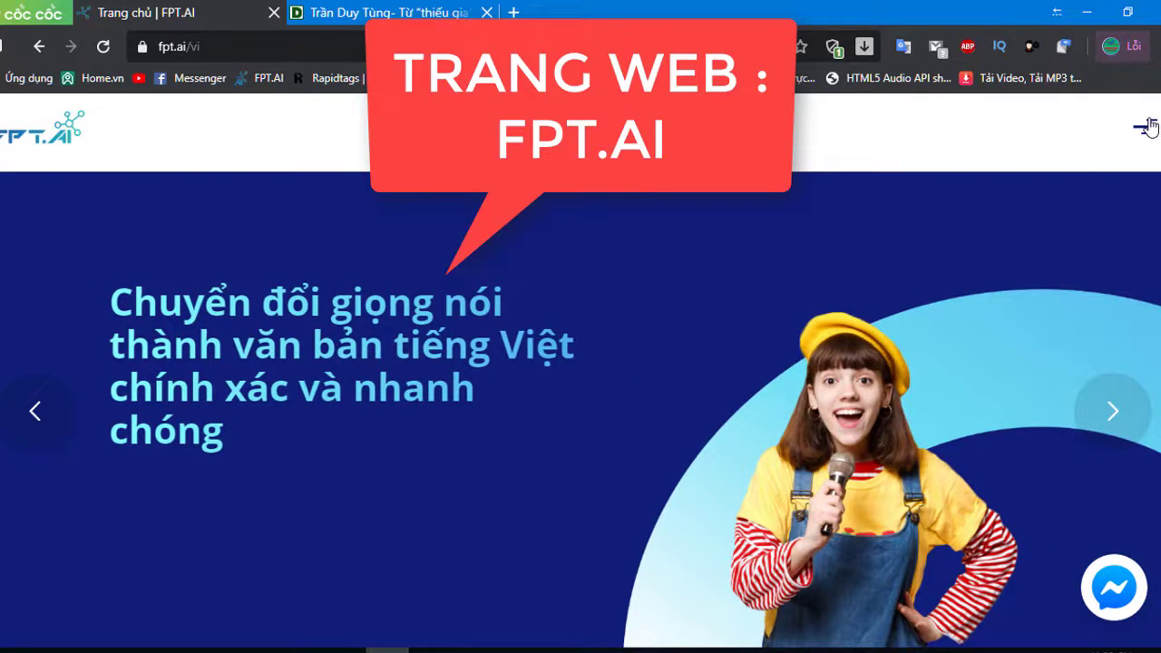
pyautogui.click(1148, 127)
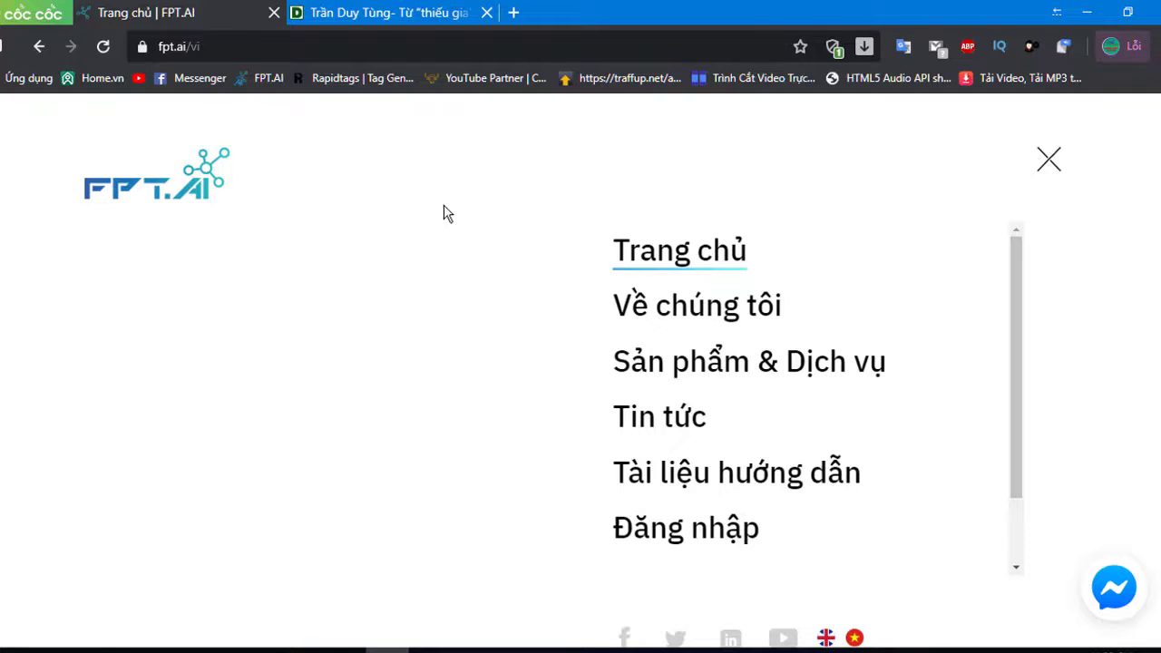
# Open the bookmarked FPT.AI Text to Speech console and review its voice, speed and content settings
pyautogui.click(264, 80)
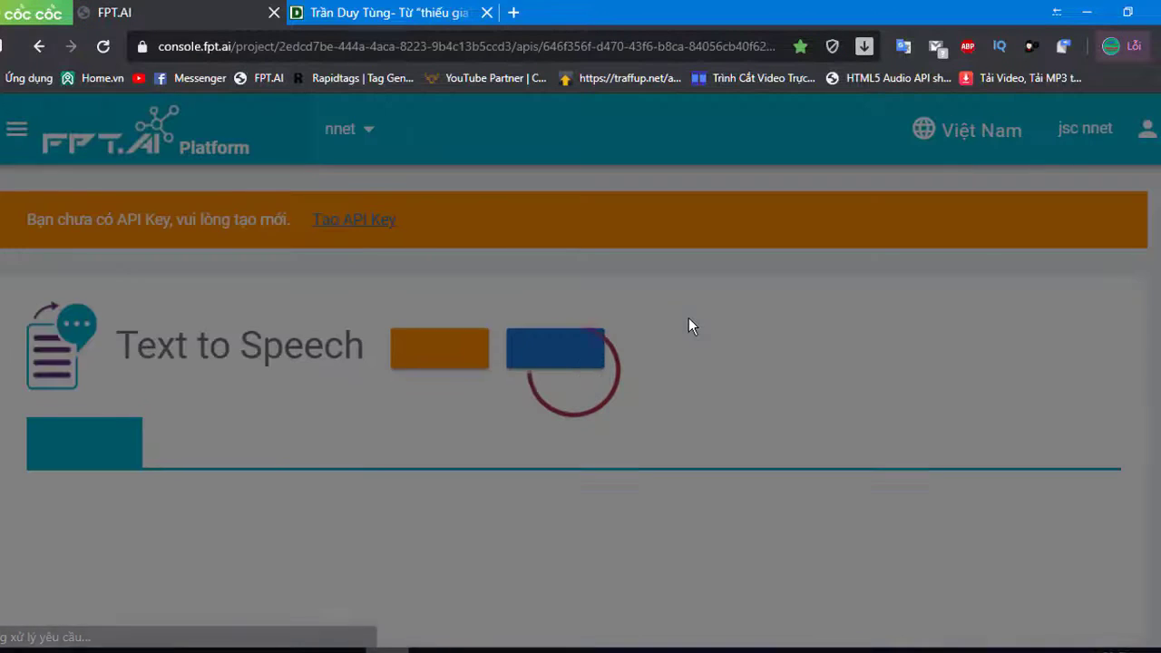
pyautogui.scroll(-2, 688, 326)
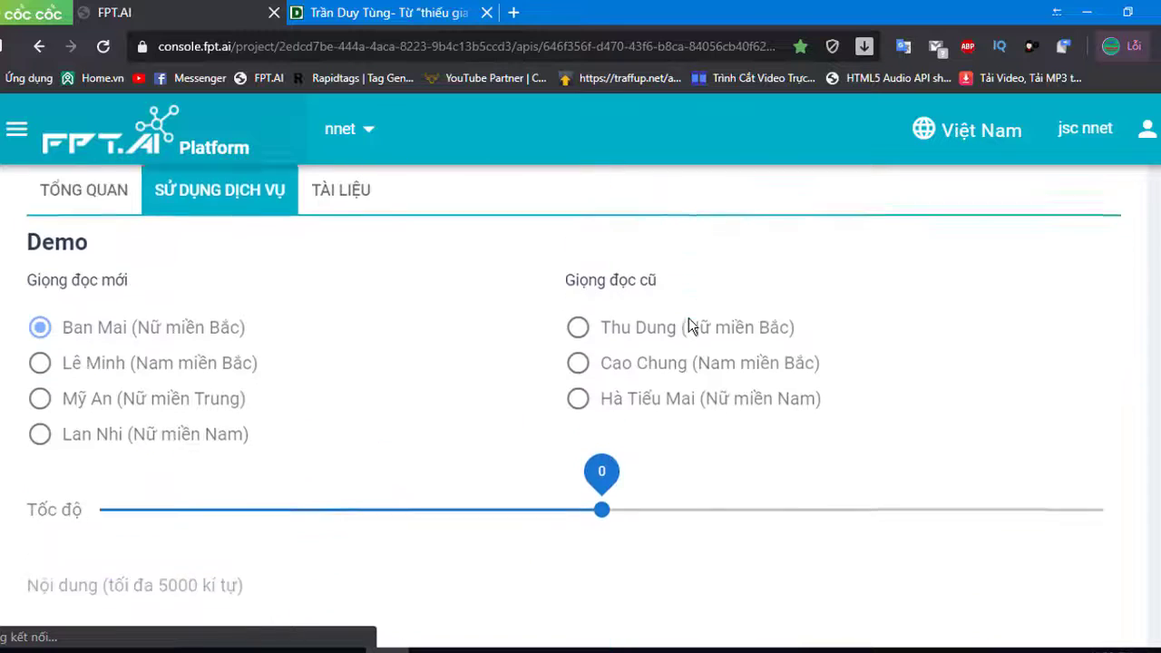
pyautogui.scroll(2, 688, 326)
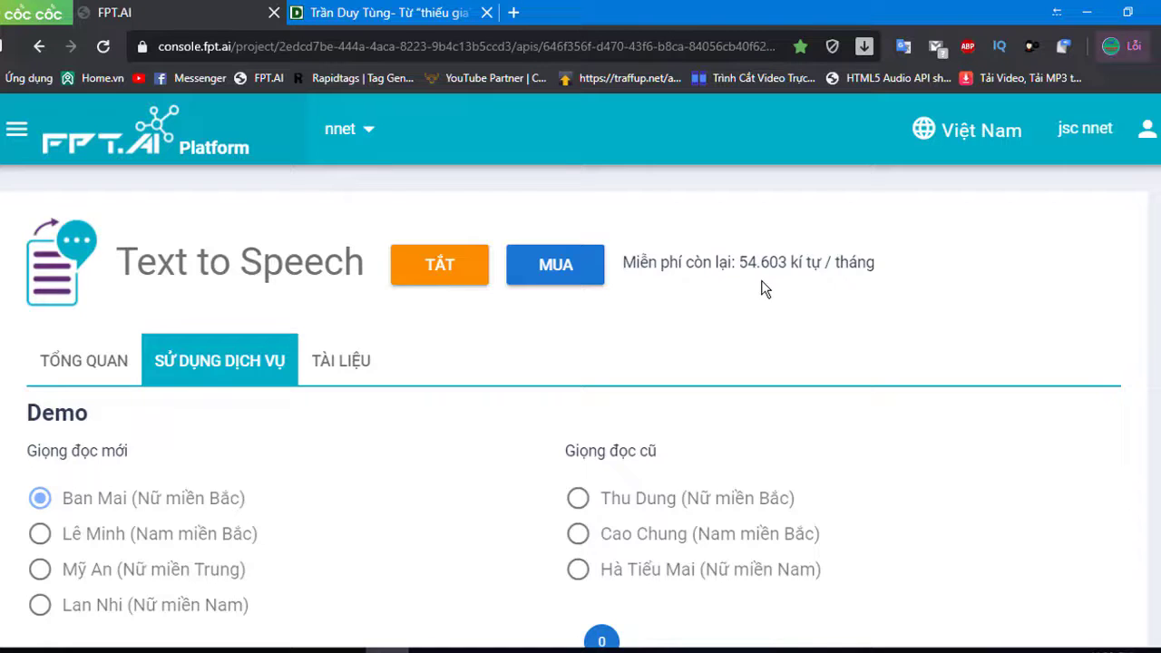
pyautogui.scroll(-2, 401, 350)
pyautogui.scroll(-5, 388, 355)
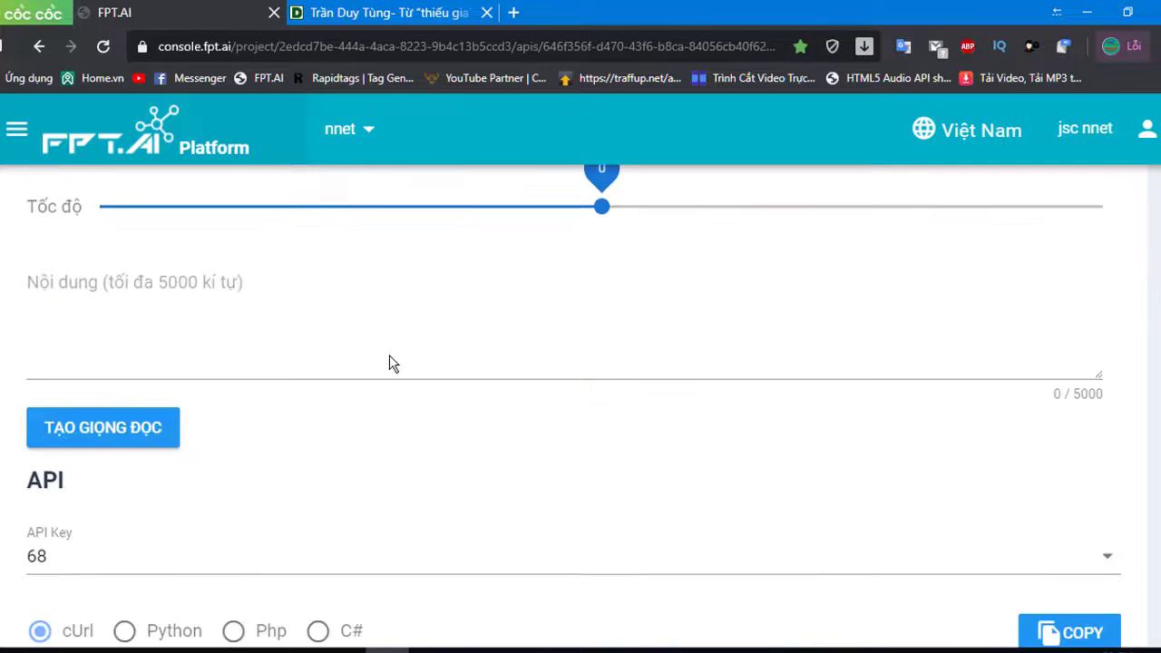
pyautogui.scroll(4, 391, 352)
pyautogui.scroll(2, 393, 351)
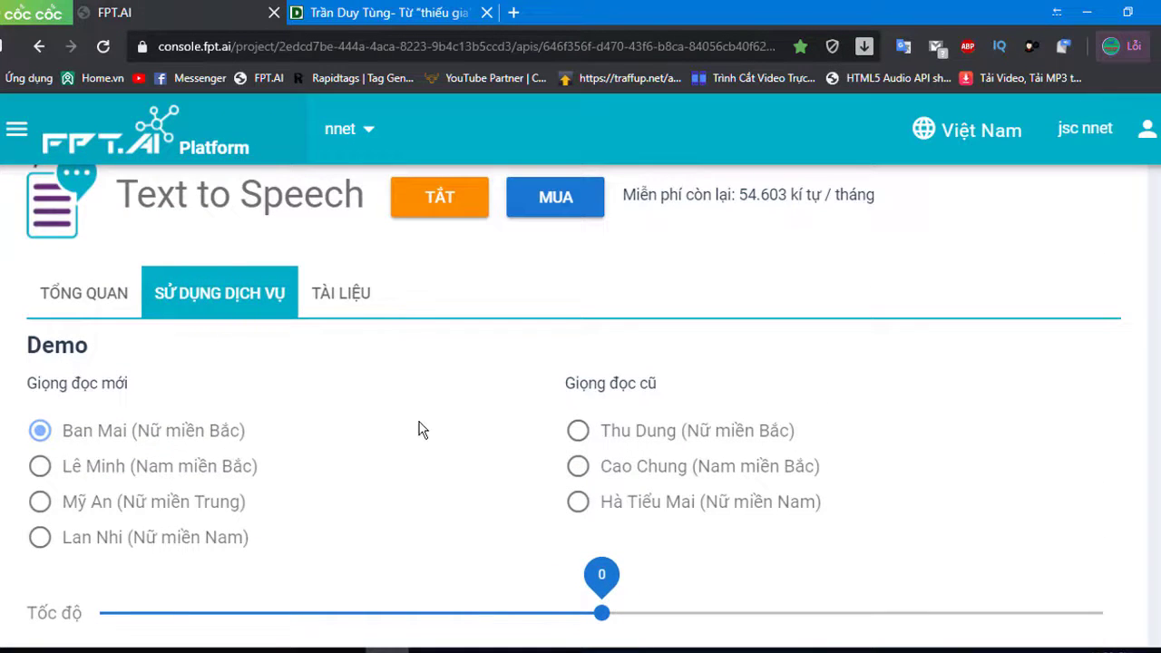
pyautogui.scroll(-3, 456, 482)
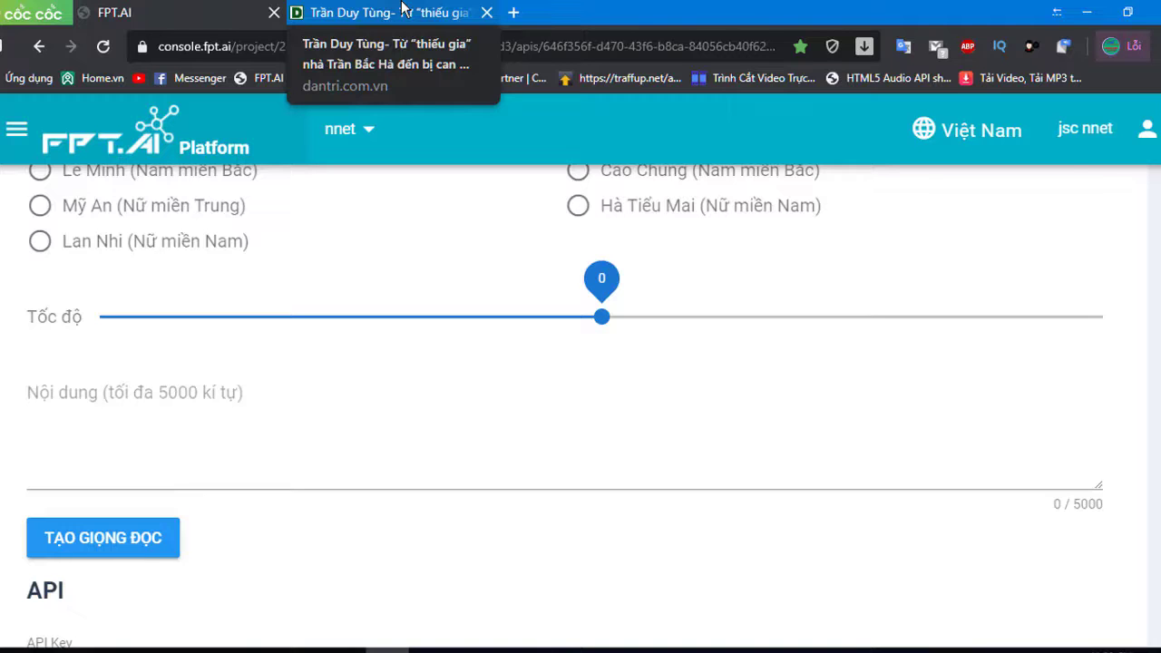
# Copy the headline of the Dân trí news article into the Text to Speech content field
pyautogui.click(402, 9)
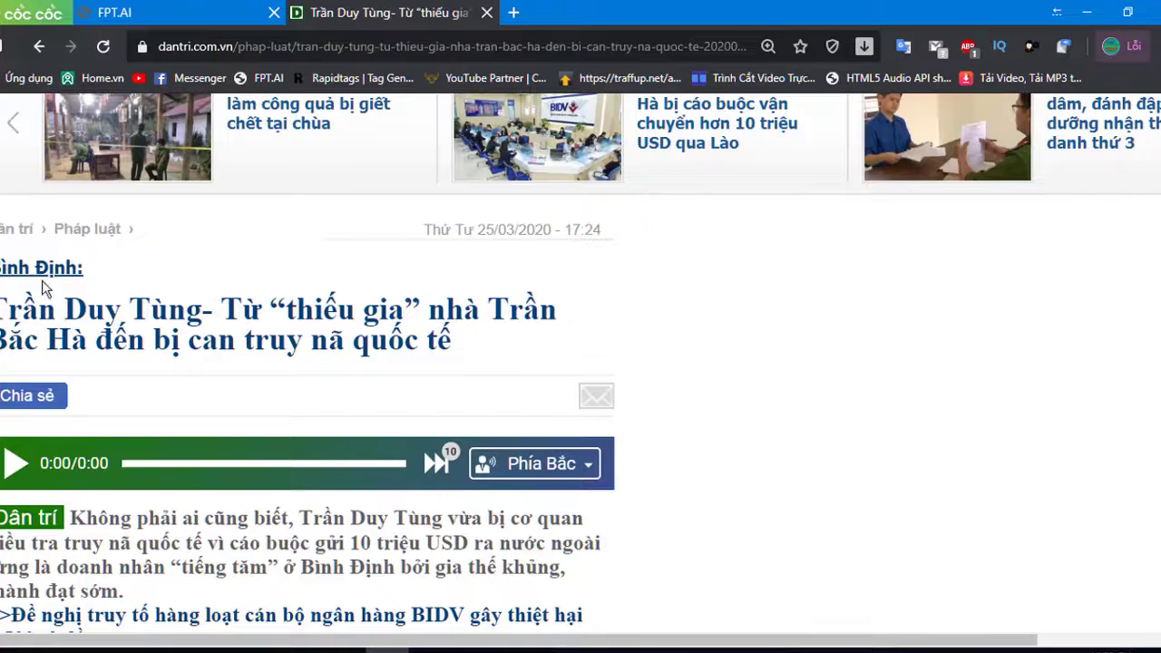
pyautogui.click(161, 11)
pyautogui.click(132, 392)
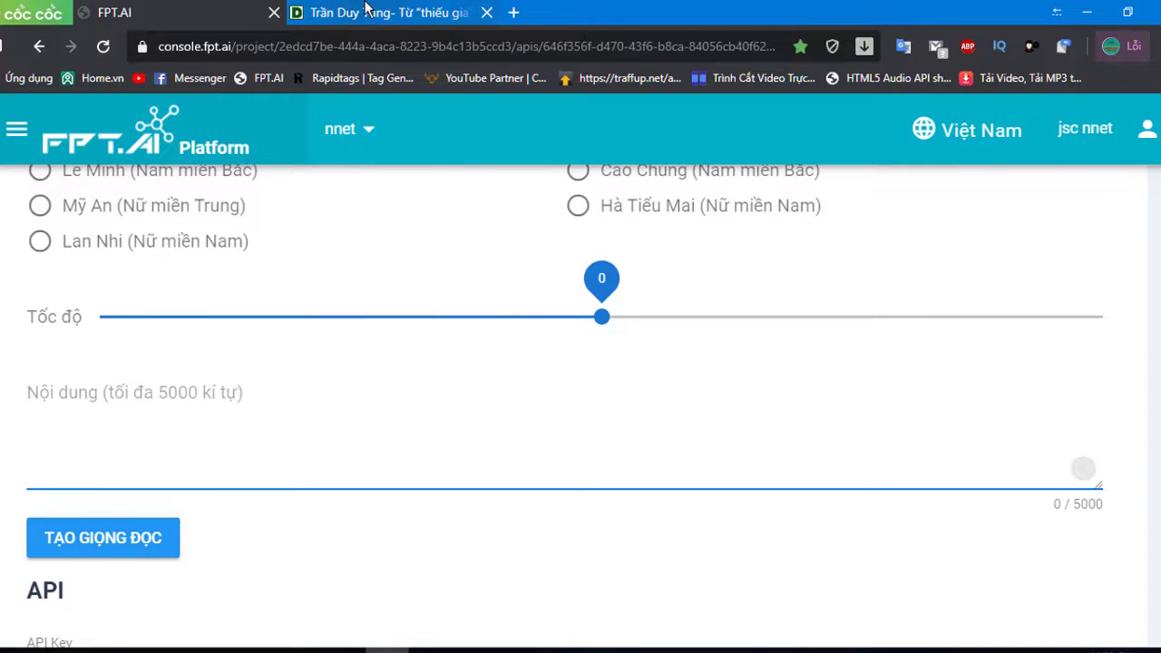
pyautogui.click(365, 8)
pyautogui.moveTo(3, 309); pyautogui.dragTo(487, 350)
pyautogui.hotkey('ctrl', 'c')
pyautogui.click(164, 9)
pyautogui.hotkey('ctrl', 'v')
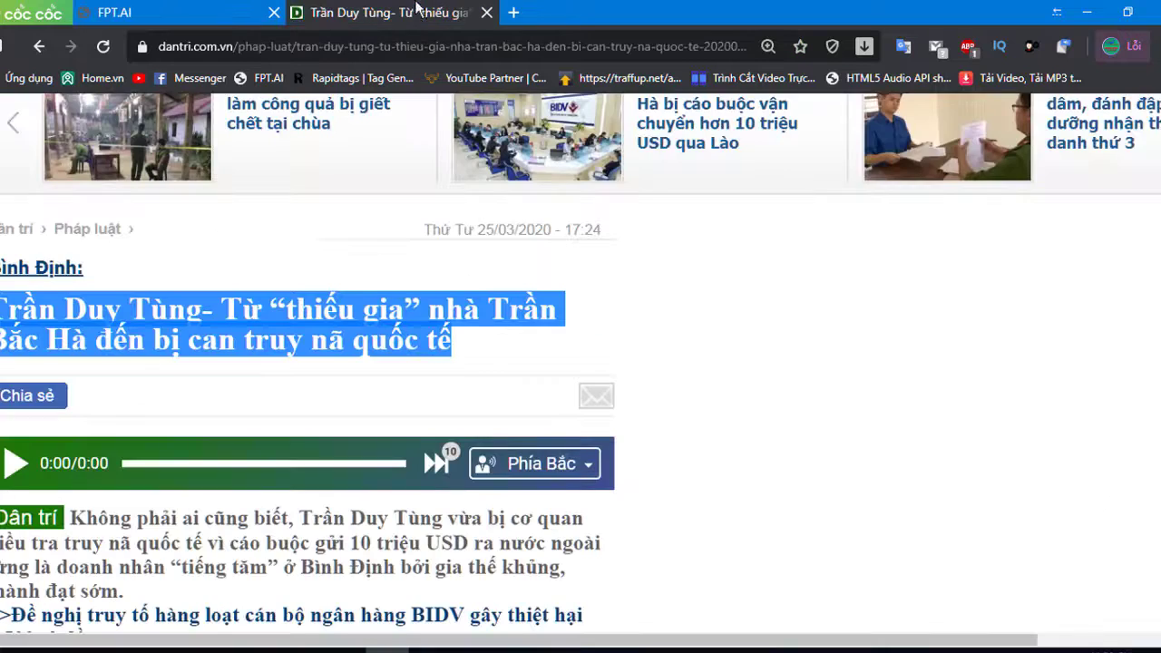
# Copy the article's introductory paragraph, starting "Không phải ai cũng biết", onto a new line below the headline in the content field
pyautogui.click(390, 13)
pyautogui.scroll(2, 479, 381)
pyautogui.moveTo(77, 340); pyautogui.dragTo(230, 402)
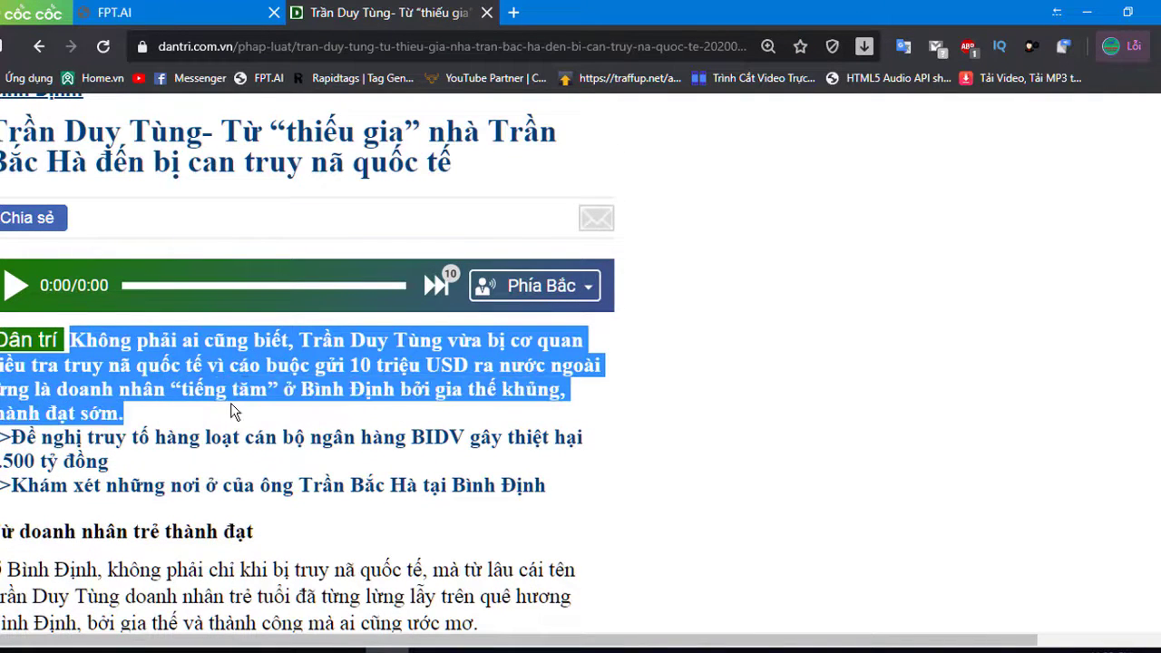
pyautogui.click(186, 12)
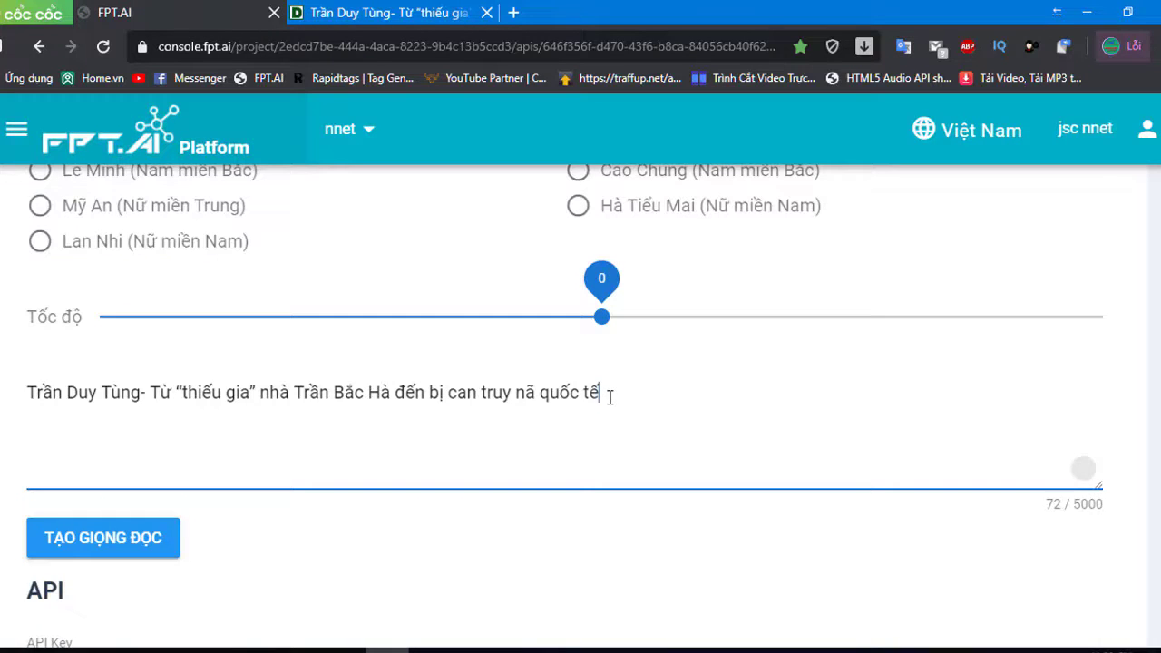
pyautogui.write('Không phải ai cũng biết, Trần Duy Tùng vừa bị cơ quan điều tra truy nã quốc tế vì cáo buộc gửi 10 triệu USD ra nước ngoài từng là doanh nhân "tiếng tăm" ở Bình Định bởi gia thế khủng, thành đạt sớm.')
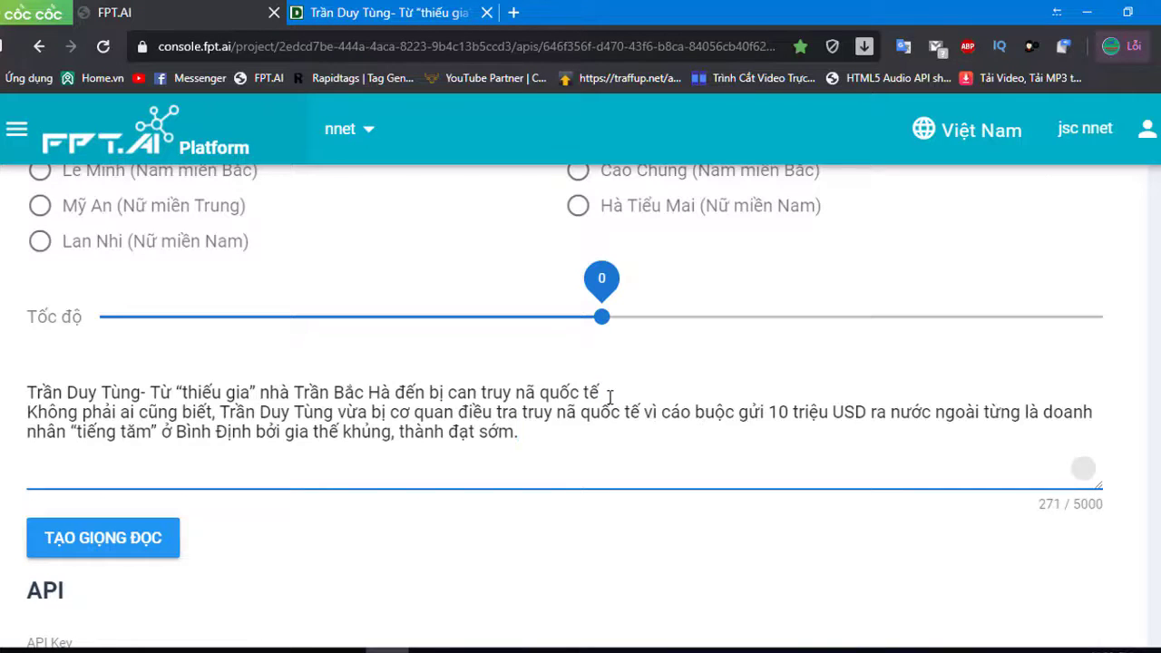
# Add the article's two body paragraphs, from "Ở Bình Định" to "TP Quy Nhơn)", below the introduction in the content field
pyautogui.click(379, 12)
pyautogui.scroll(-2, 370, 456)
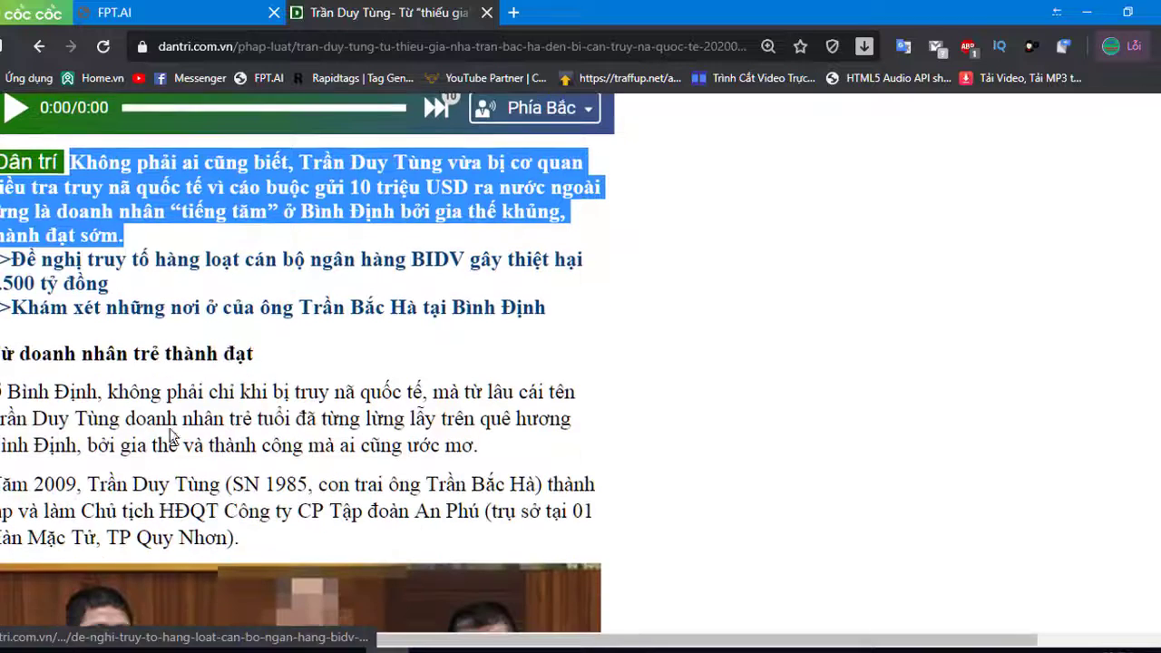
pyautogui.moveTo(3, 392); pyautogui.dragTo(311, 547)
pyautogui.hotkey('ctrl', 'c')
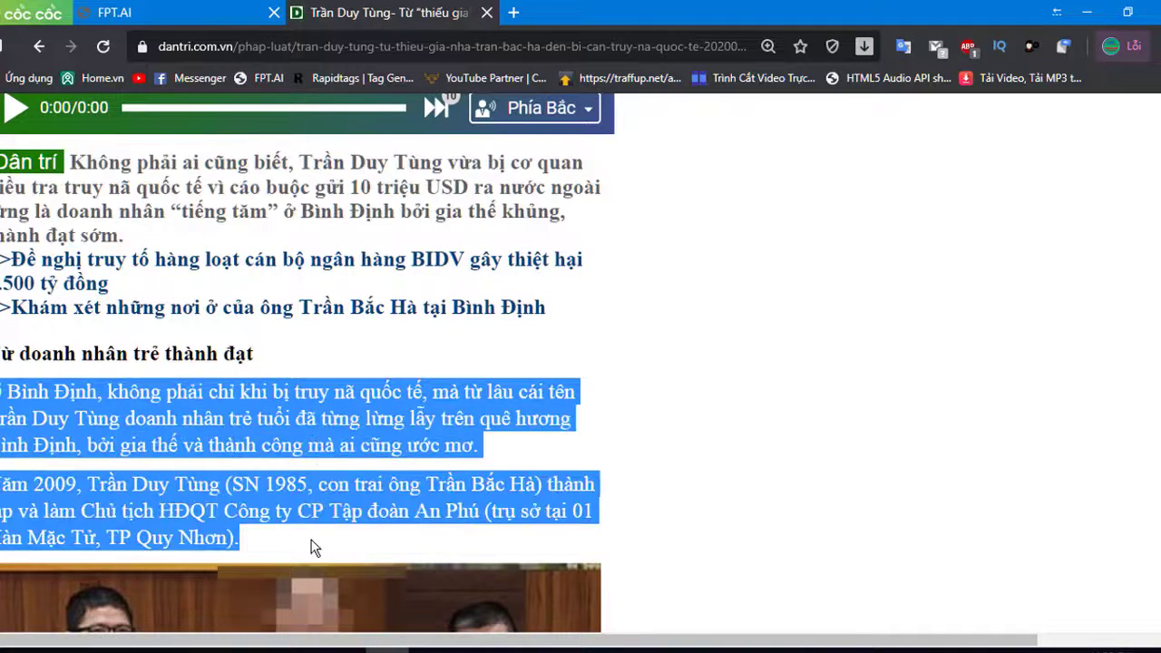
pyautogui.click(238, 11)
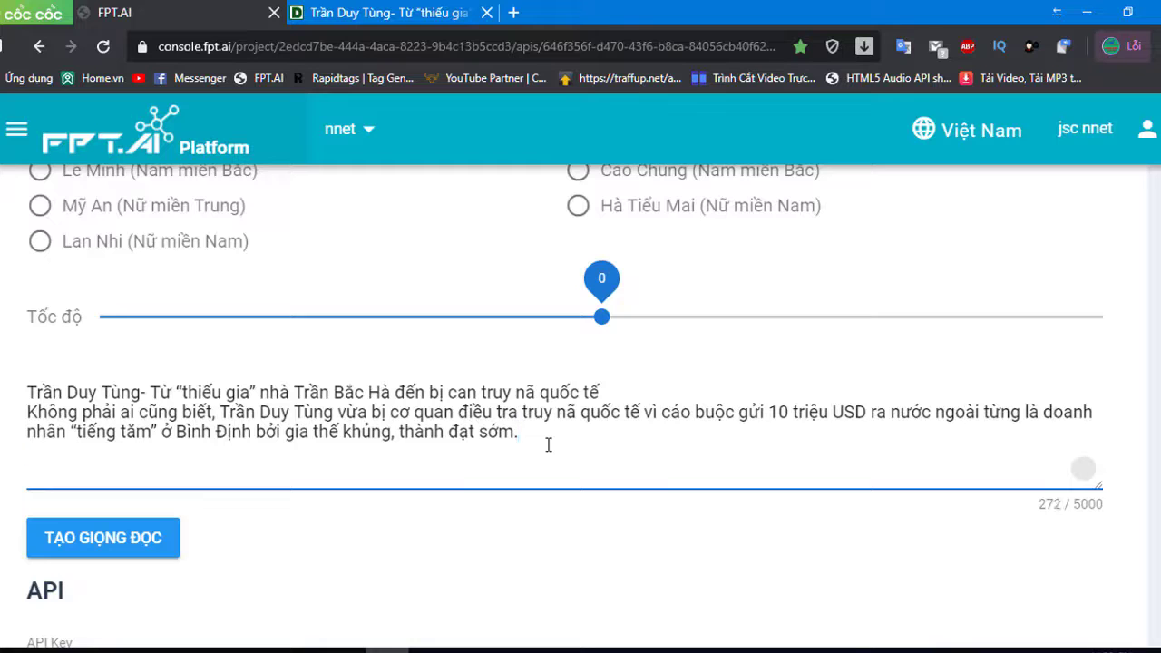
pyautogui.hotkey('ctrl', 'v')
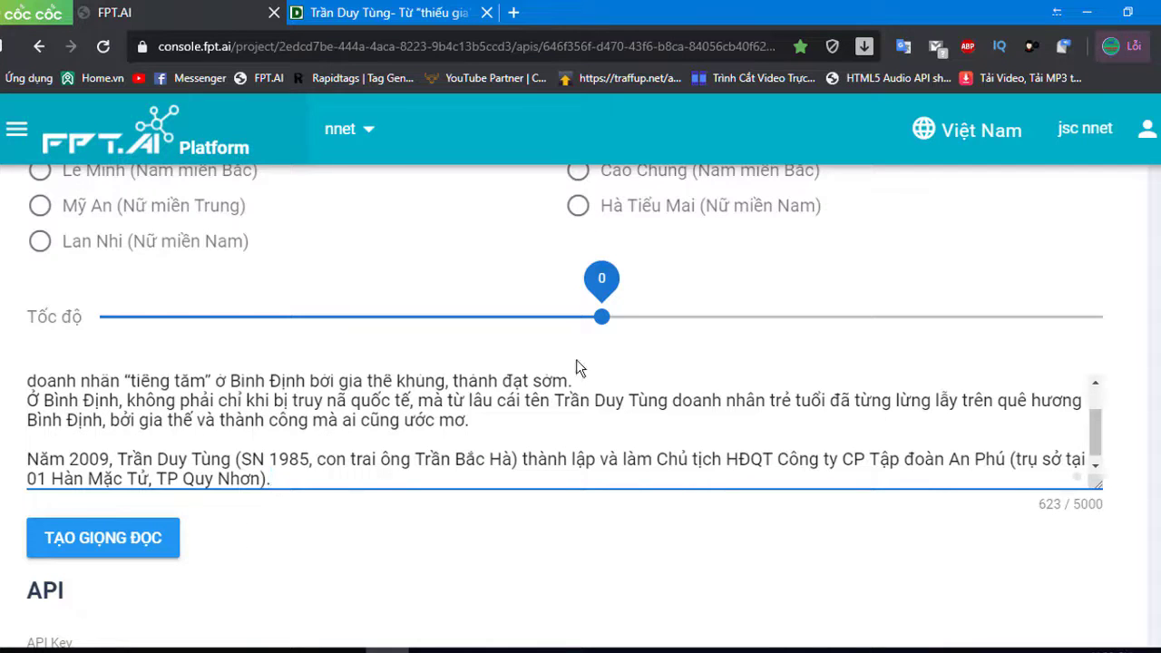
pyautogui.scroll(2, 562, 390)
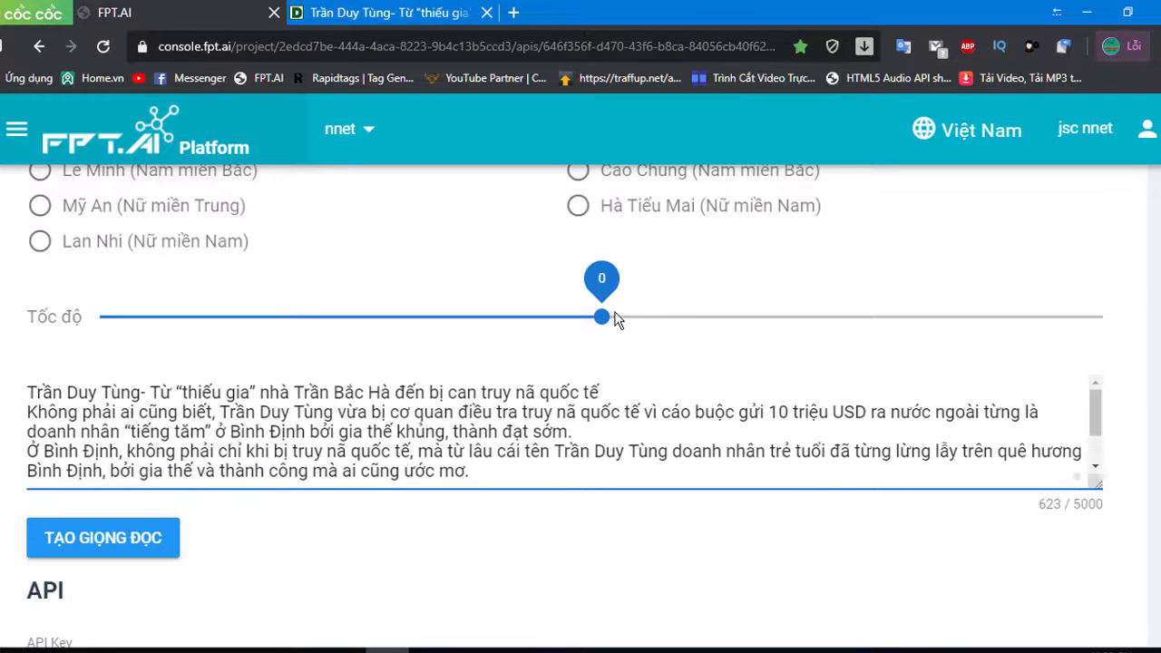
# Try reading speeds such as 1 and 3, and return the speed to 0
pyautogui.moveTo(608, 319); pyautogui.dragTo(689, 318)
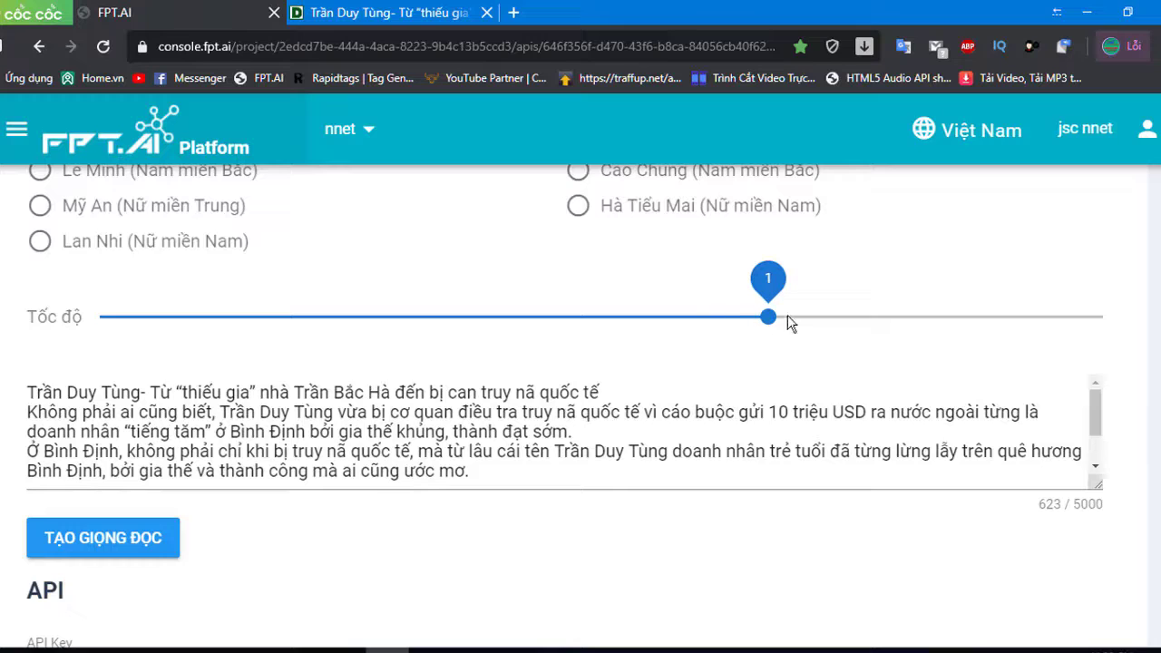
pyautogui.click(879, 316)
pyautogui.click(1058, 315)
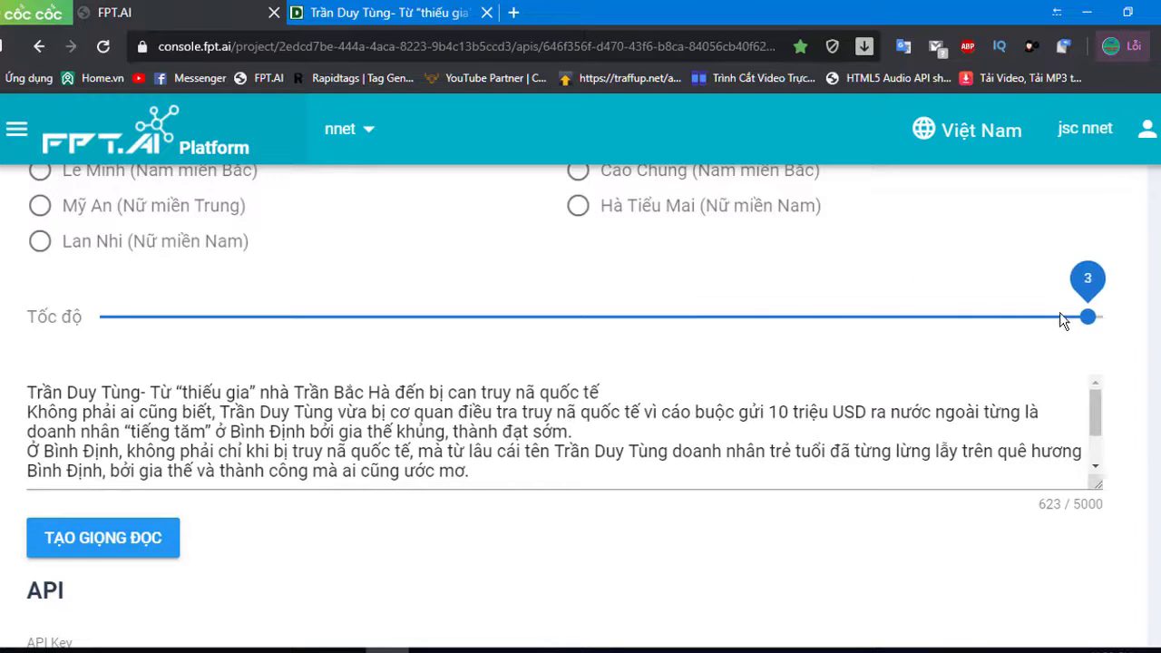
pyautogui.click(567, 315)
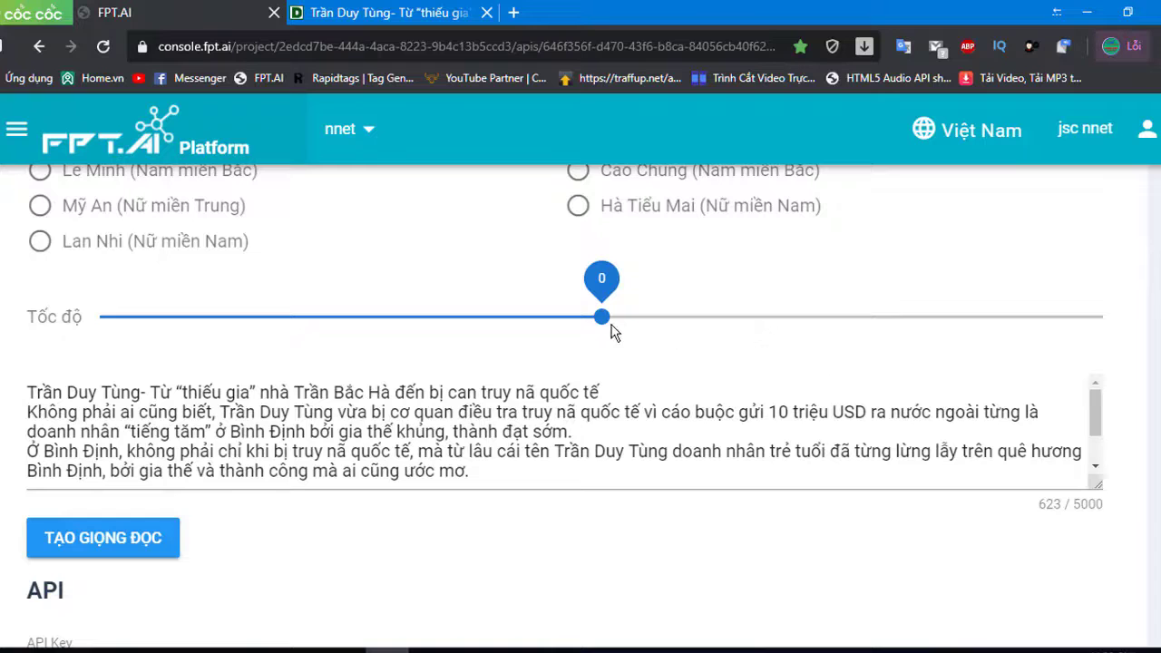
# Generate the speech for the pasted article text with the Ban Mai (Nữ miền Bắc) voice at speed 0
pyautogui.scroll(2, 532, 332)
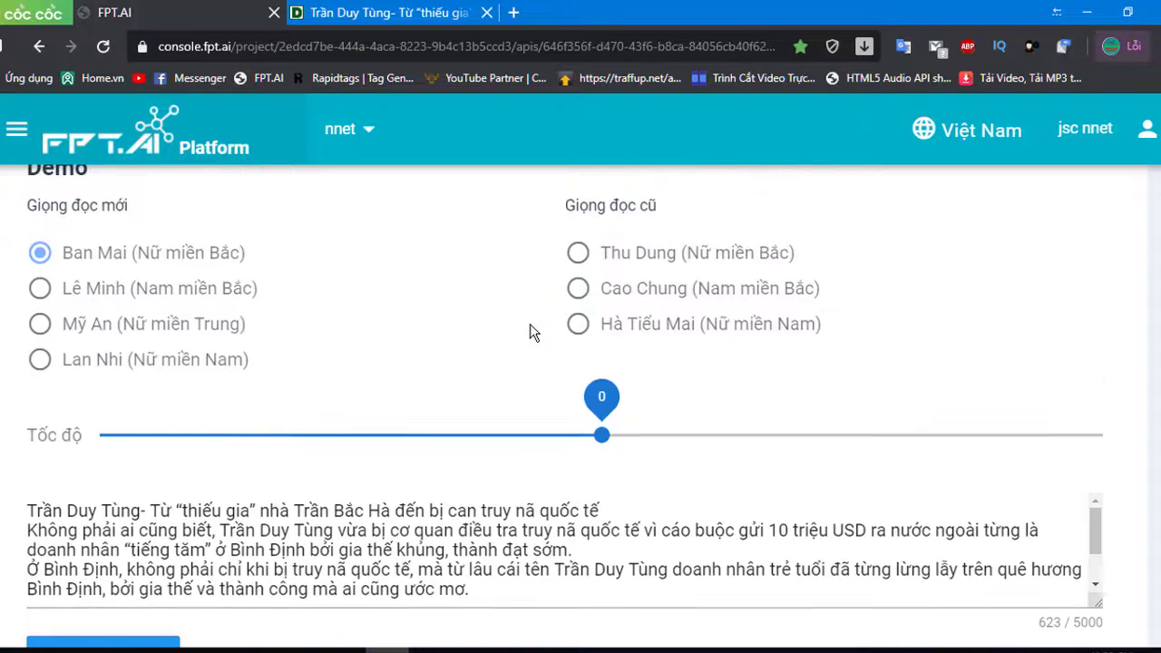
pyautogui.scroll(-2, 543, 335)
pyautogui.scroll(1, 499, 329)
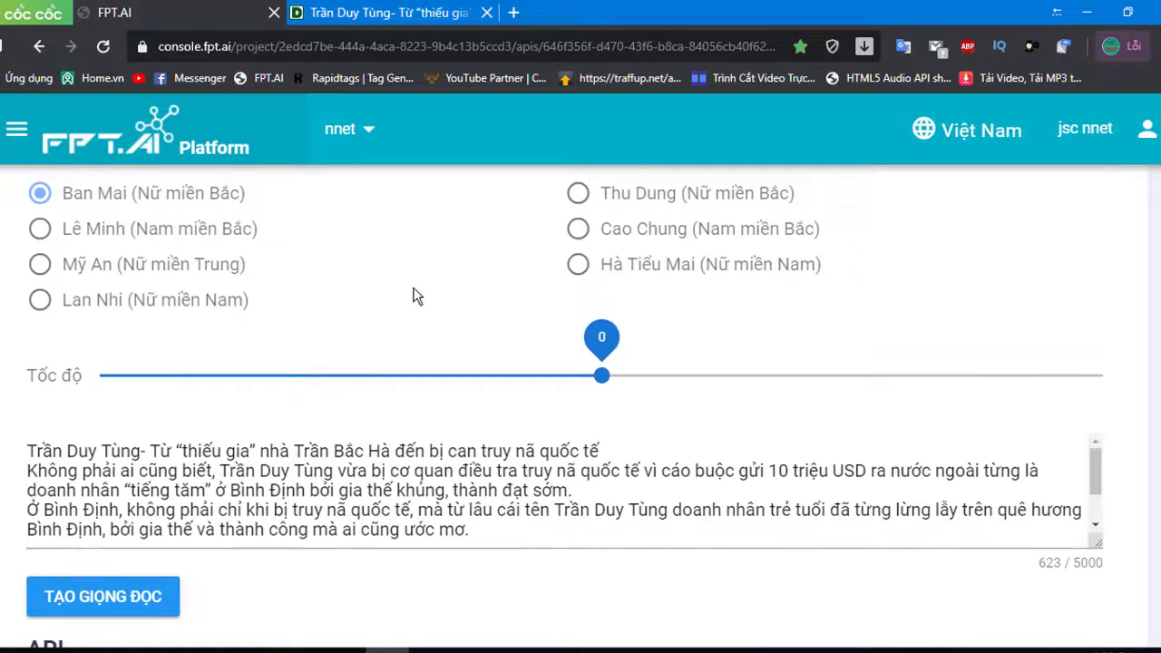
pyautogui.scroll(-1, 413, 297)
pyautogui.click(94, 550)
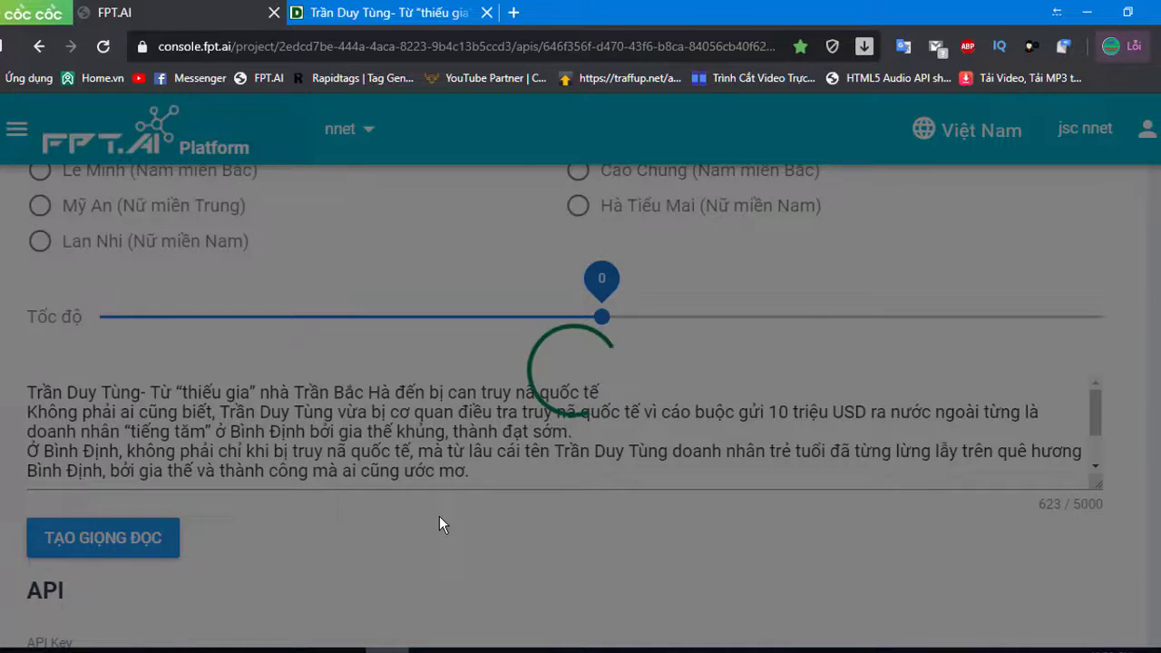
pyautogui.scroll(-1, 439, 517)
pyautogui.scroll(1, 439, 516)
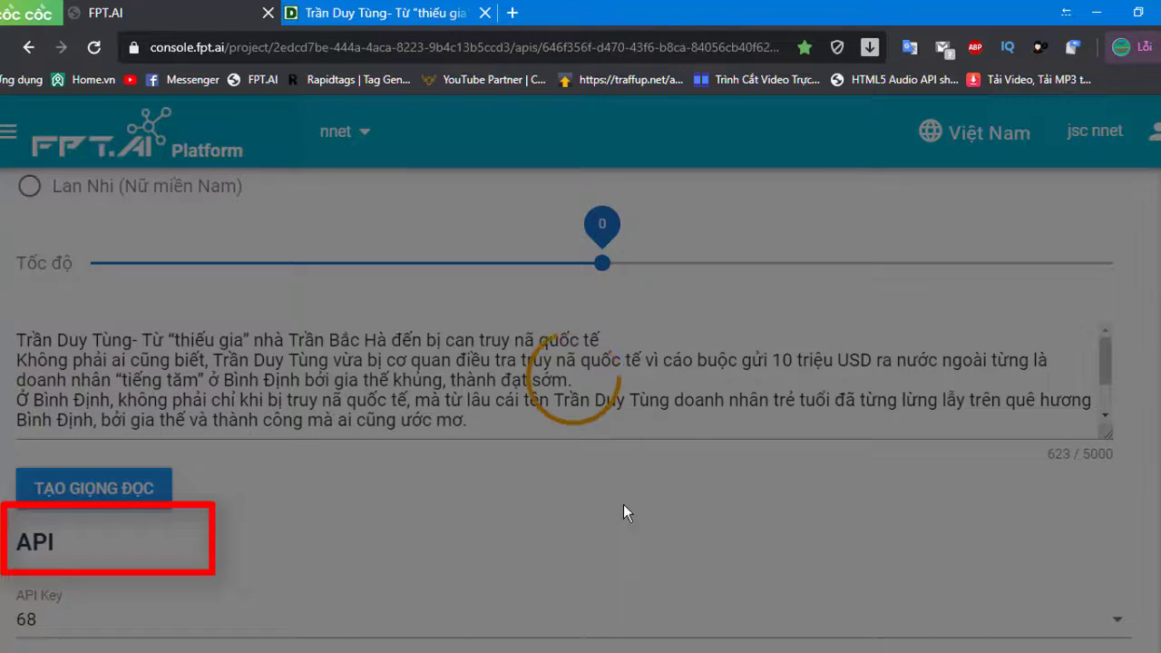
# Listen to the generated Ban Mai recording of the article and pause its playback
pyautogui.scroll(1, 623, 504)
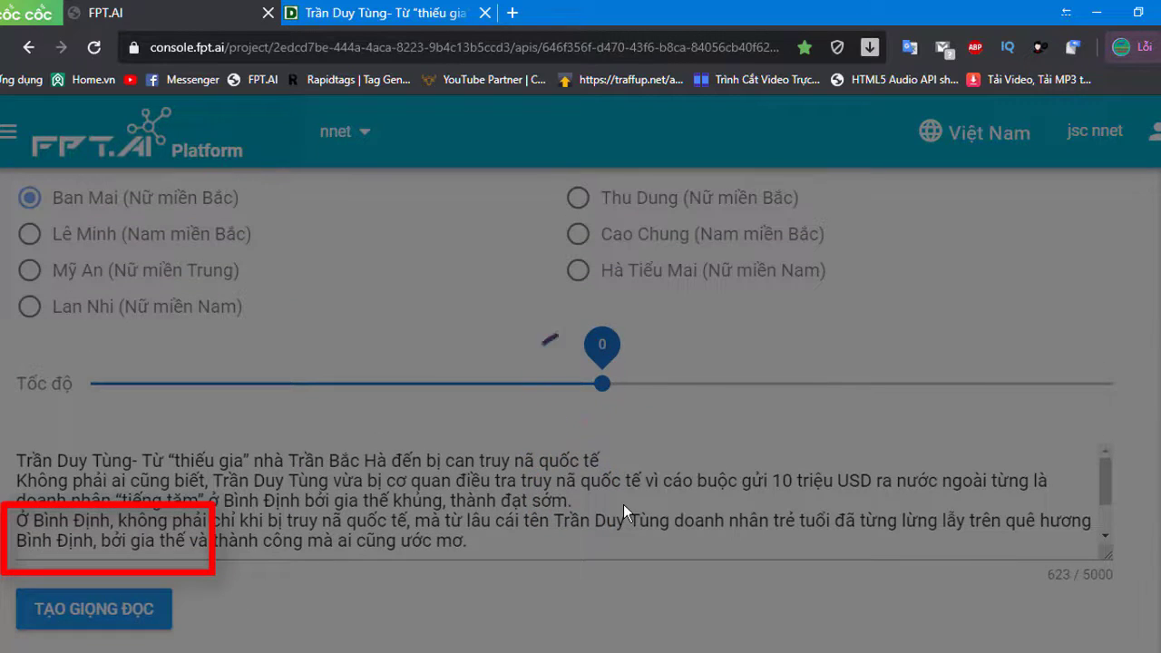
pyautogui.scroll(-5, 625, 504)
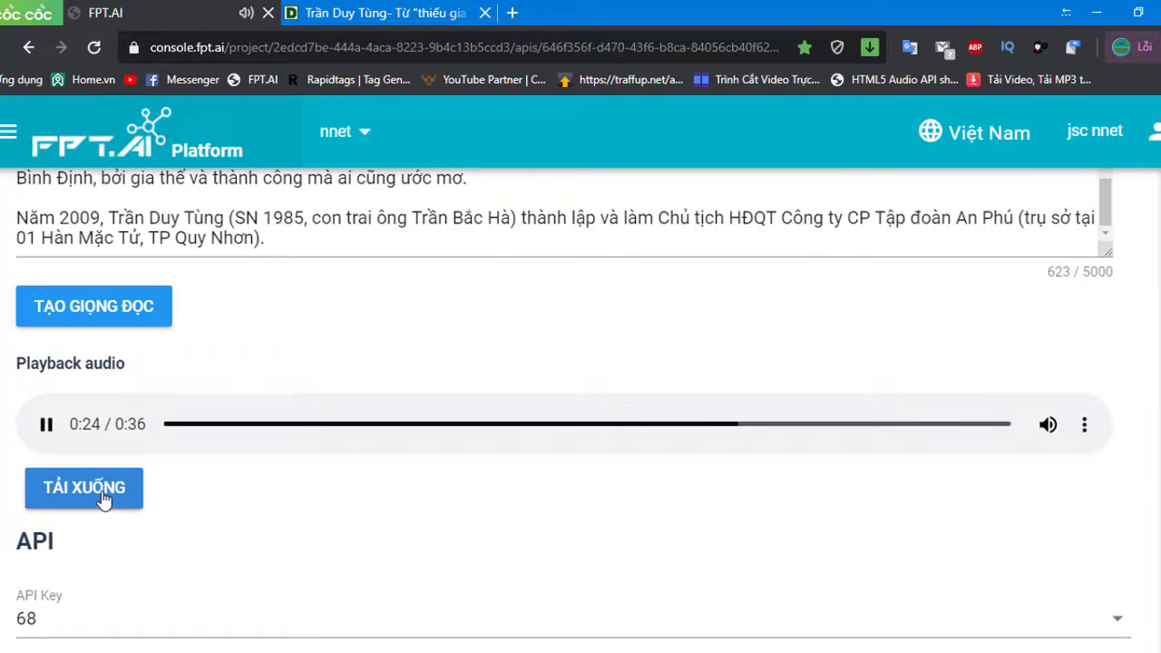
pyautogui.moveTo(52, 430)
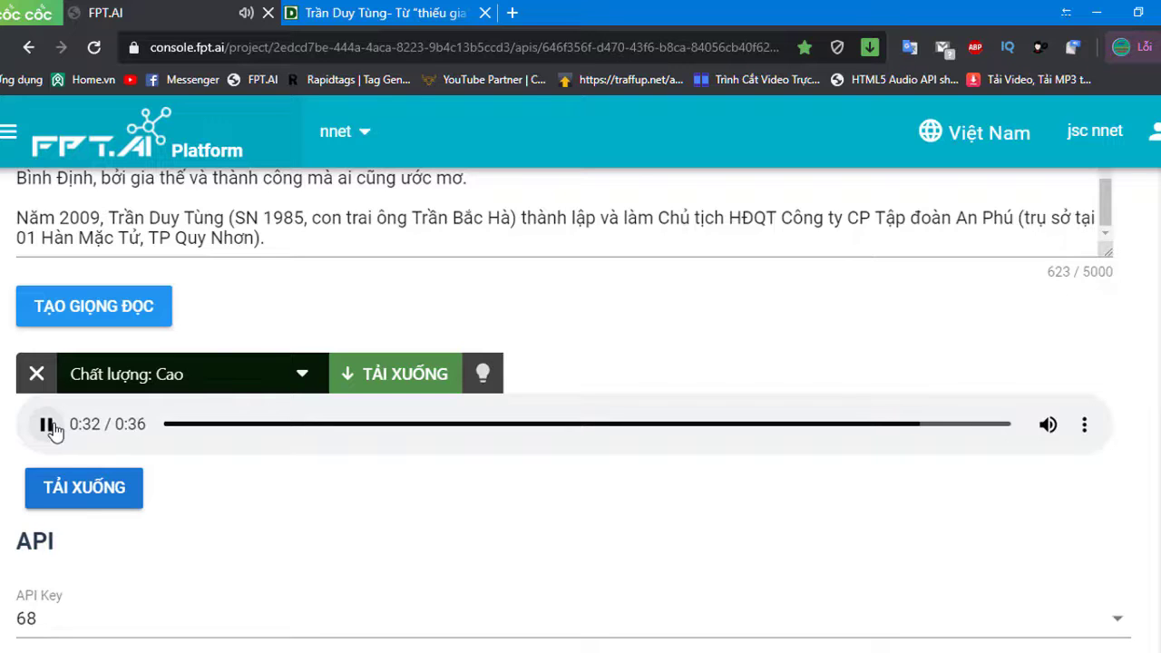
pyautogui.click(49, 425)
# Generate the article's speech with the Lê Minh (Nam miền Bắc) voice at the same speed
pyautogui.scroll(3, 554, 511)
pyautogui.scroll(5, 408, 435)
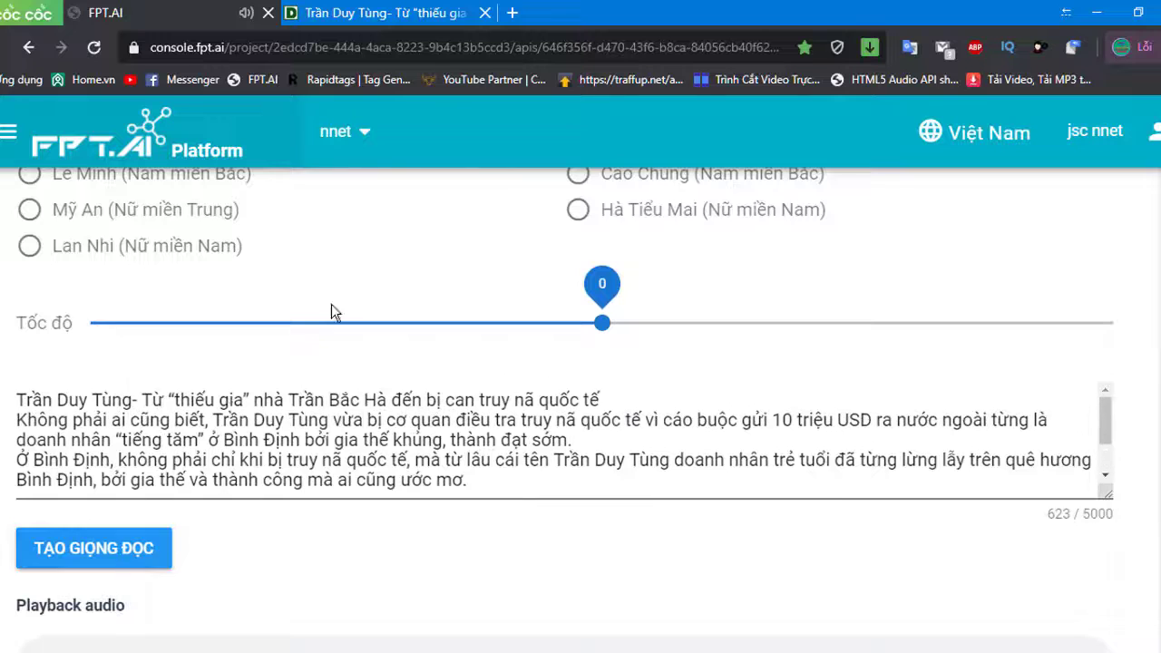
pyautogui.click(30, 414)
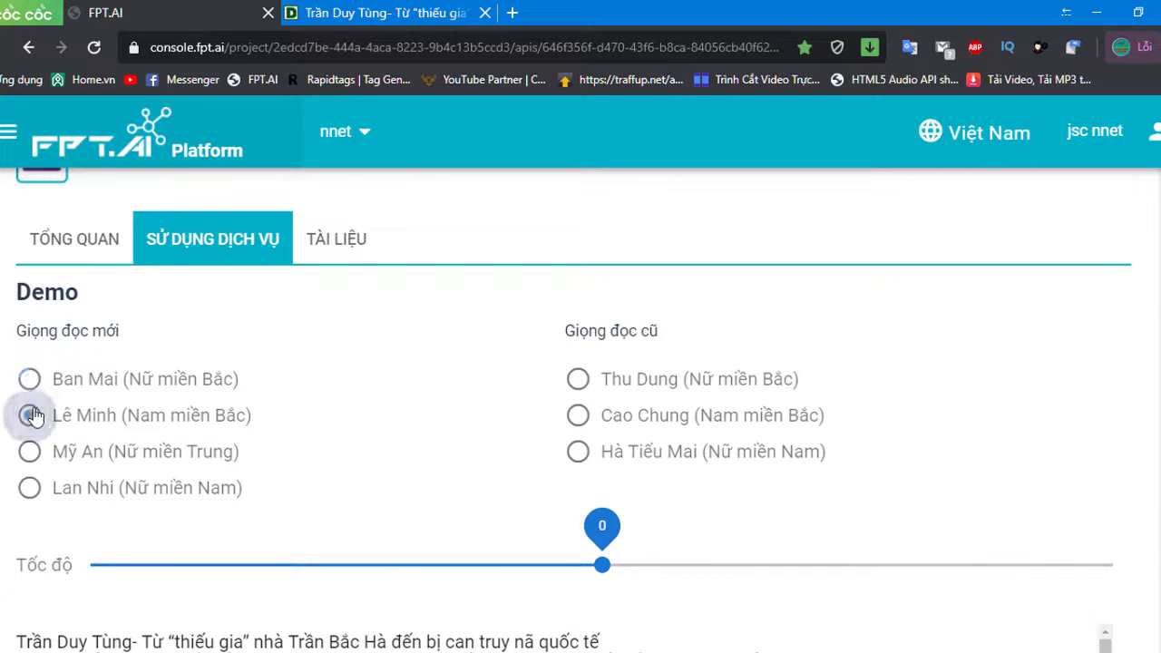
pyautogui.scroll(-2, 330, 446)
pyautogui.scroll(-3, 329, 447)
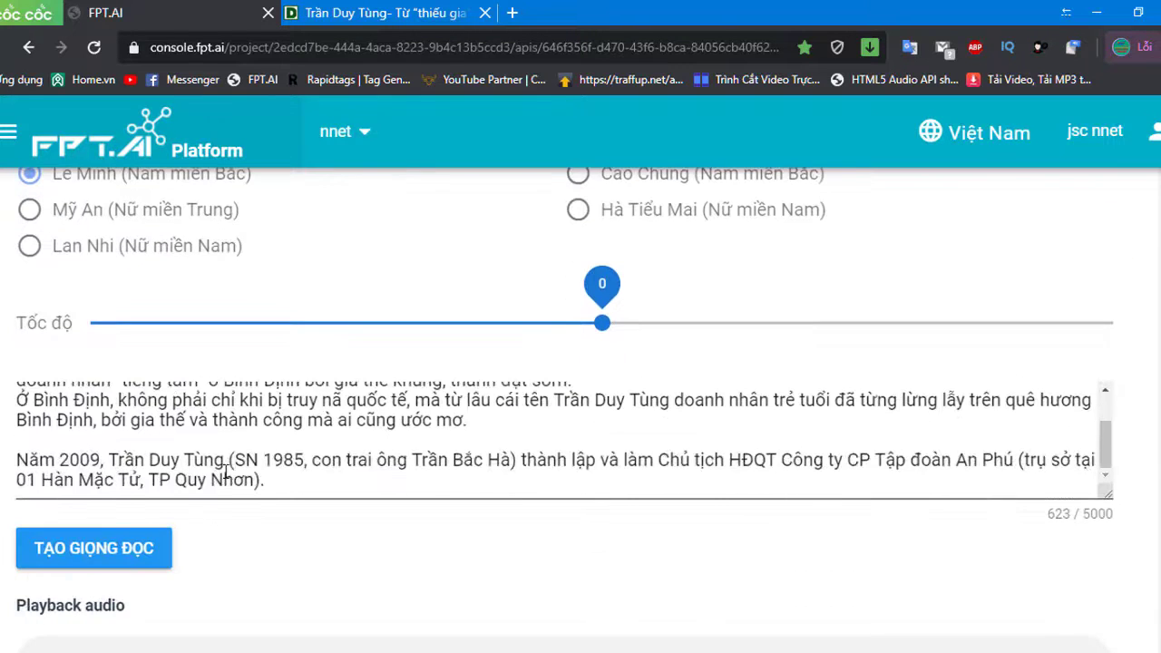
pyautogui.click(92, 549)
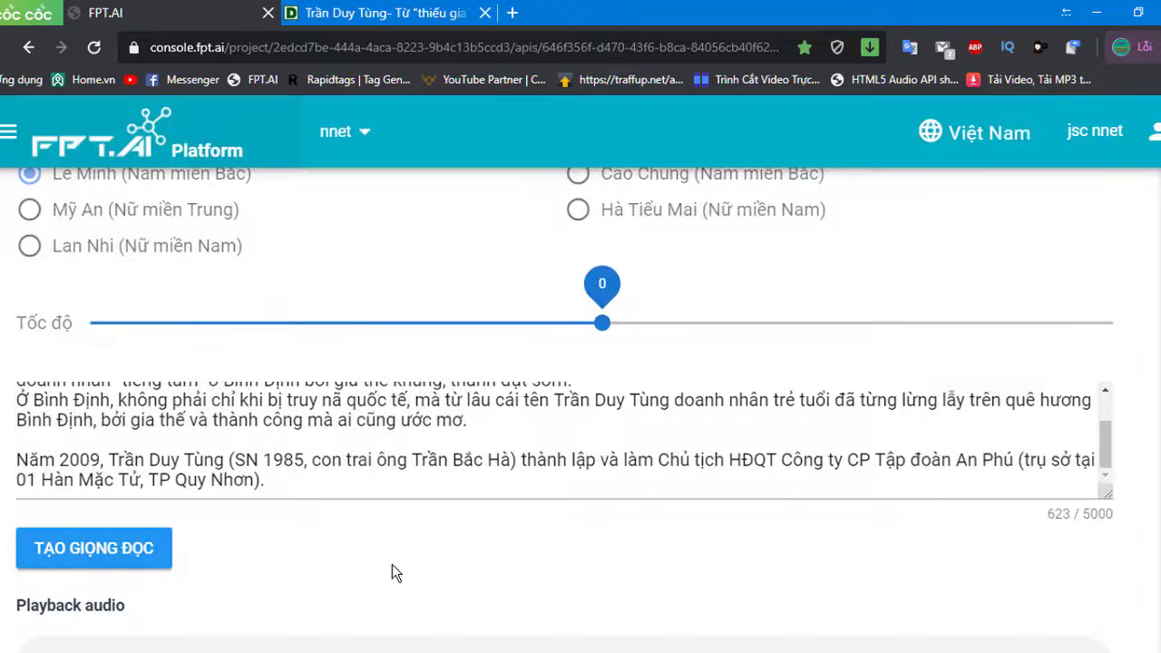
# Listen to part of the Lê Minh recording while following the article text, and pause its playback
pyautogui.scroll(2, 523, 433)
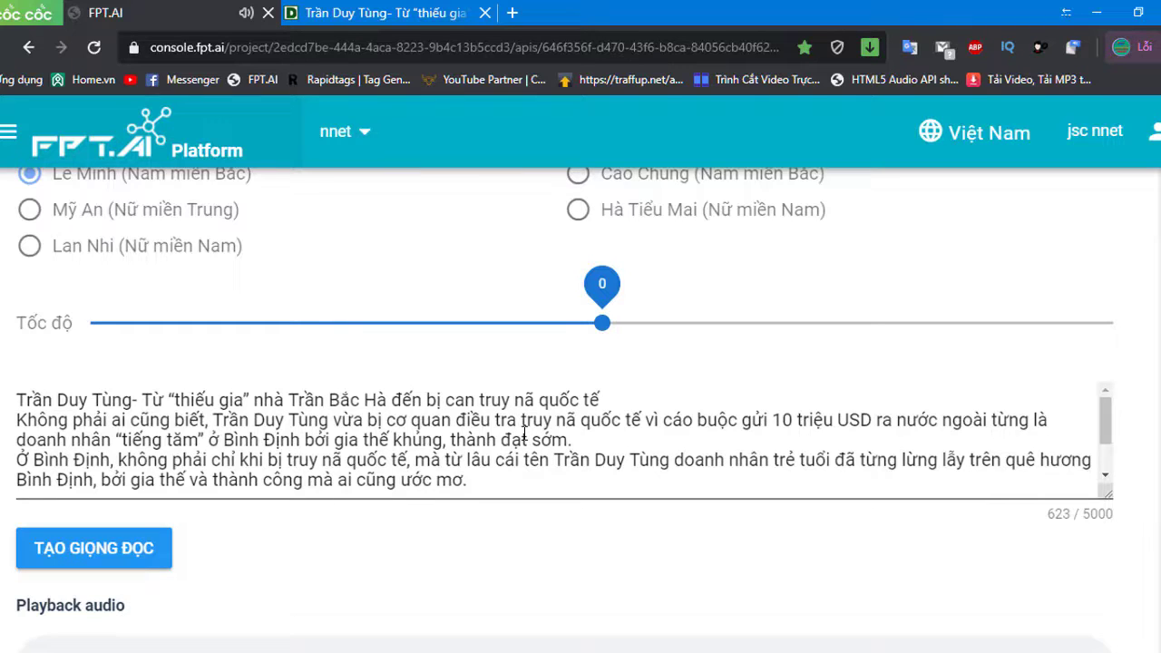
pyautogui.scroll(-2, 523, 433)
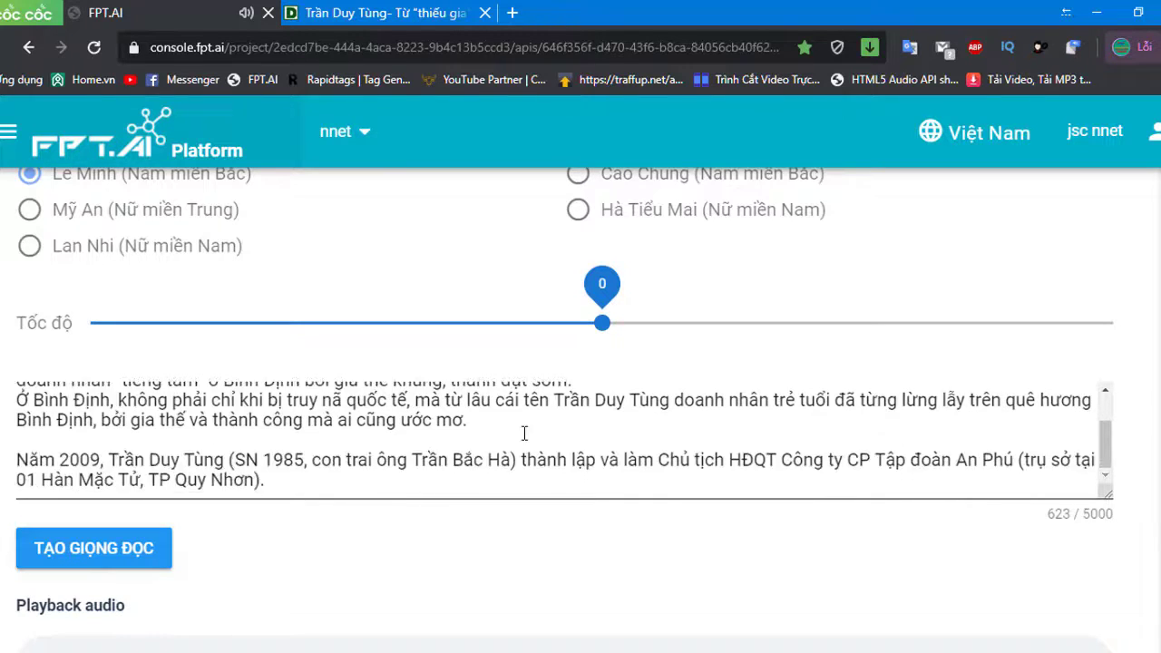
pyautogui.scroll(-2, 332, 555)
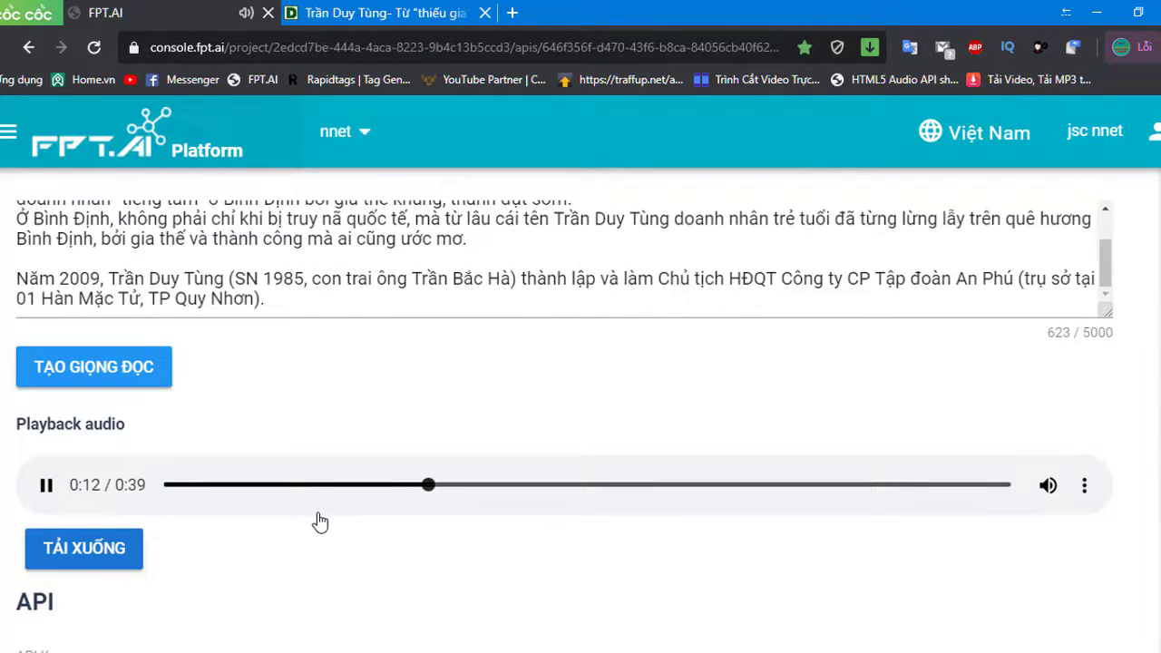
pyautogui.moveTo(318, 522)
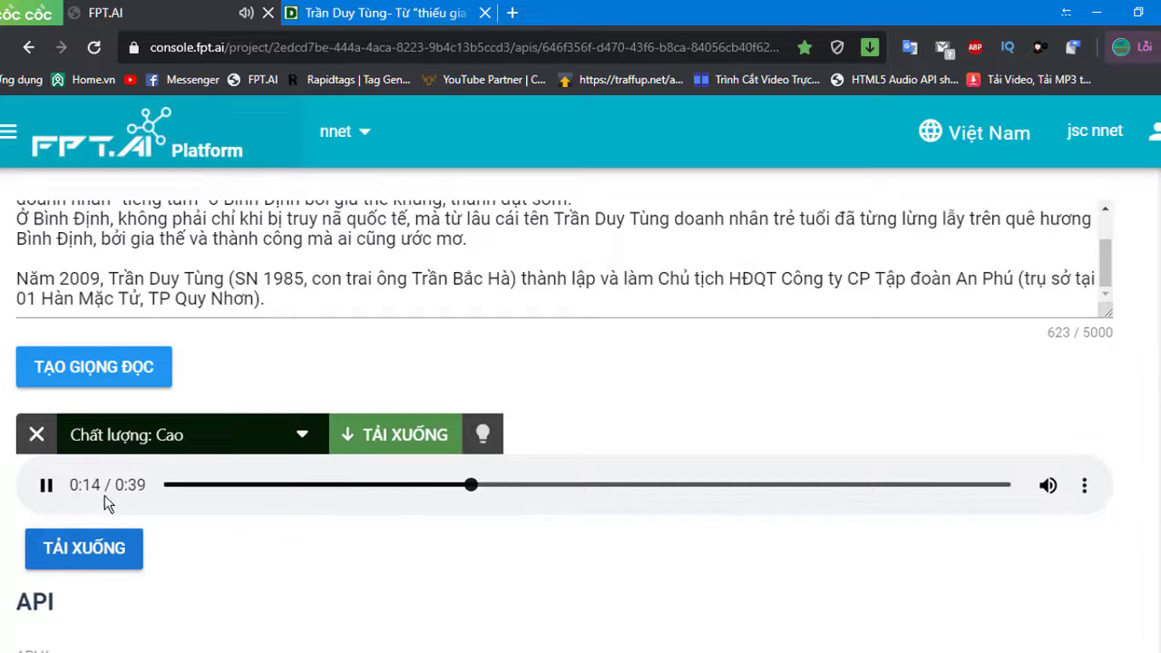
pyautogui.click(47, 487)
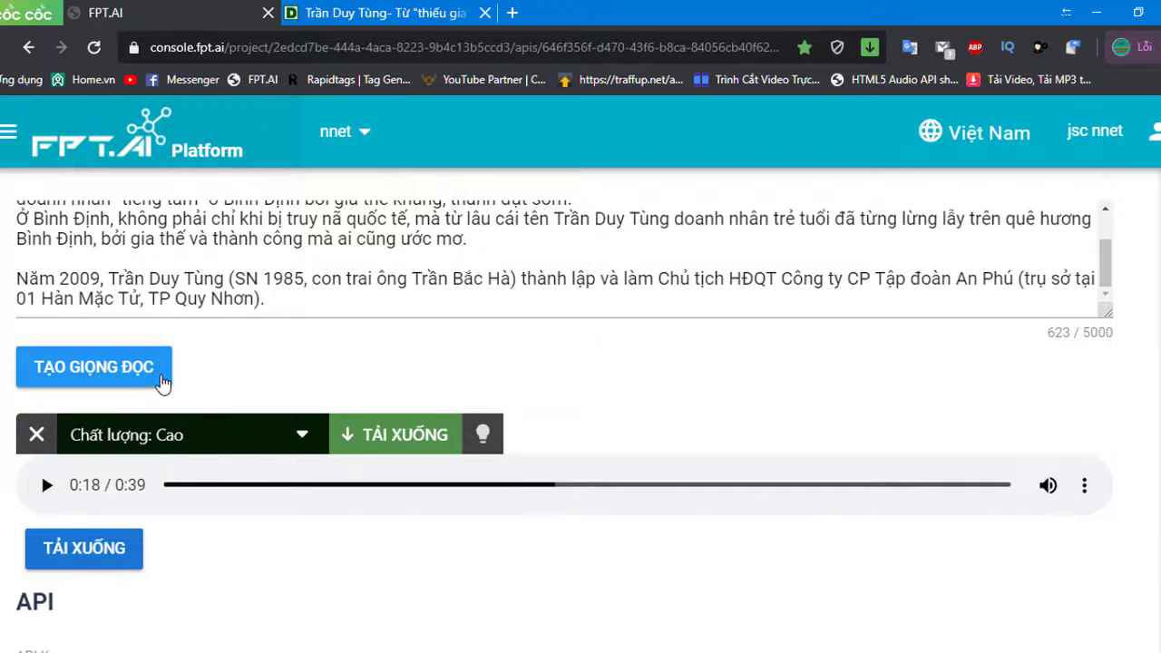
# Generate the article's speech with the Mỹ An (Nữ miền Trung) voice at speed 0
pyautogui.scroll(6, 210, 385)
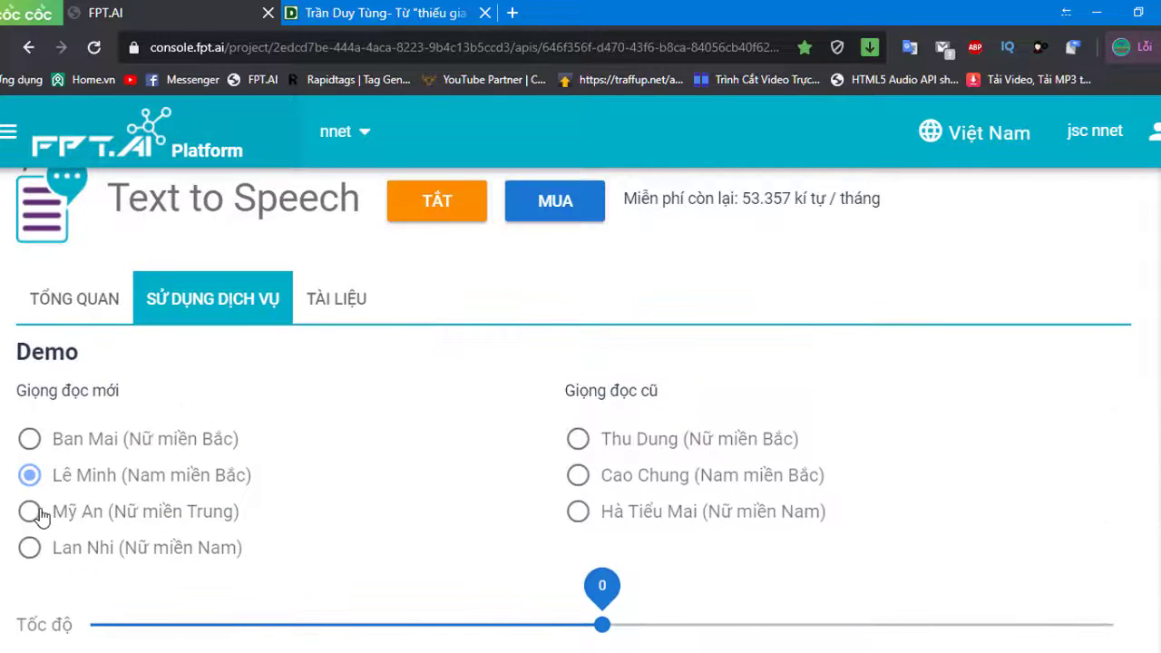
pyautogui.click(300, 519)
pyautogui.scroll(-5, 303, 513)
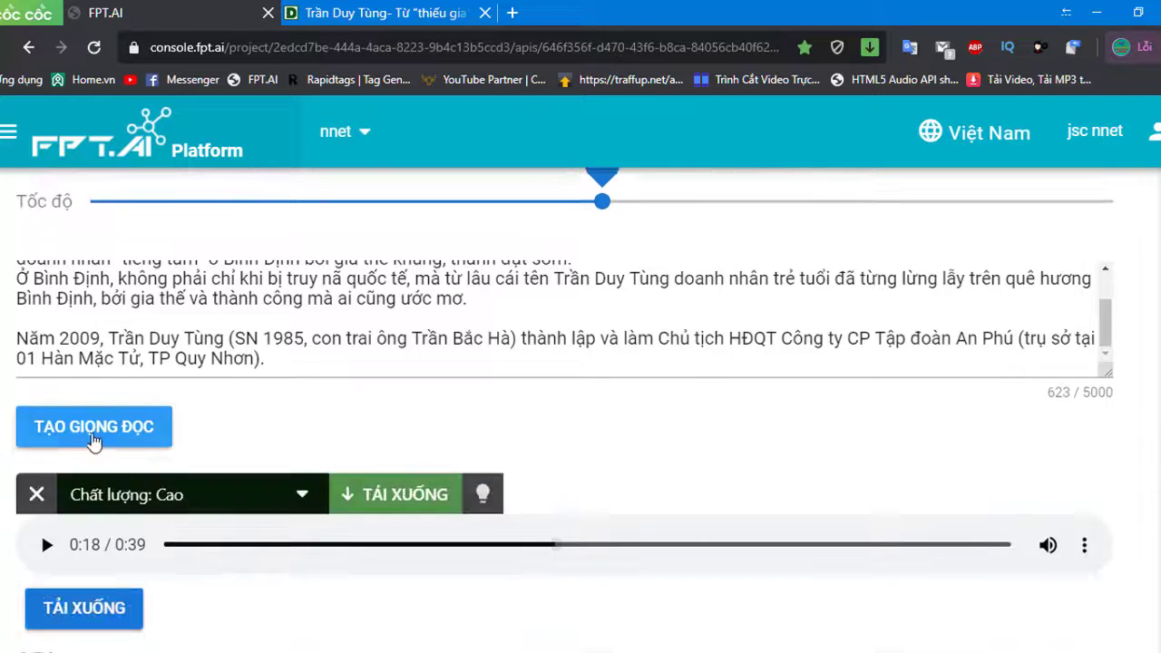
pyautogui.click(90, 432)
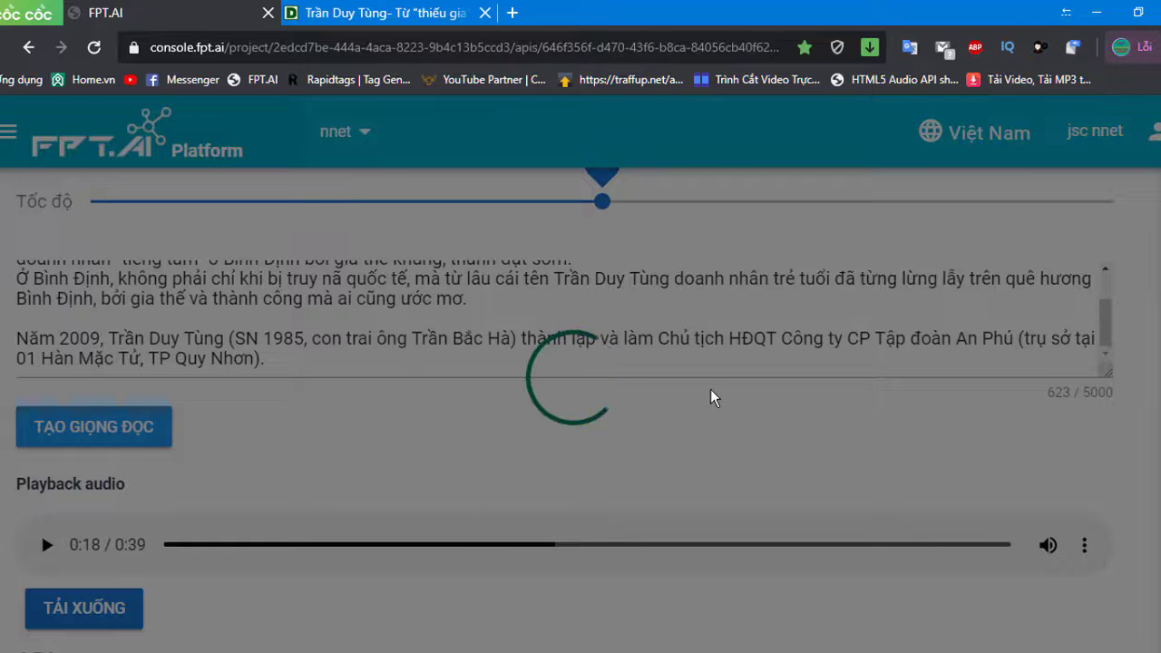
# Listen to part of the Mỹ An recording and pause its playback
pyautogui.scroll(3, 710, 396)
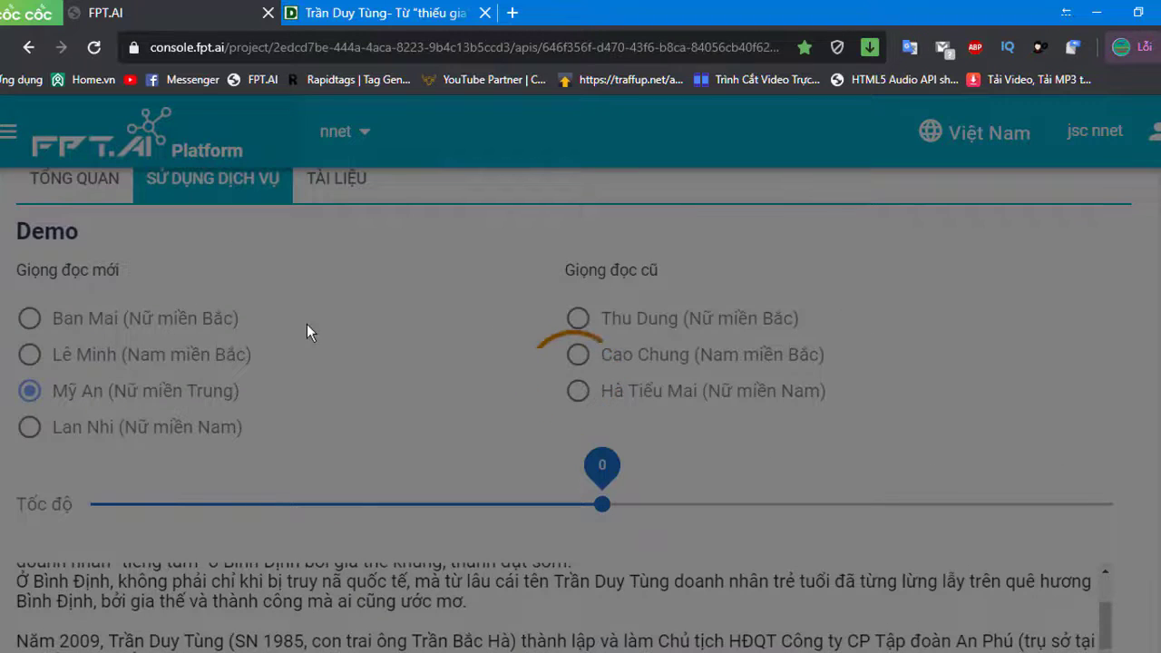
pyautogui.scroll(-2, 380, 449)
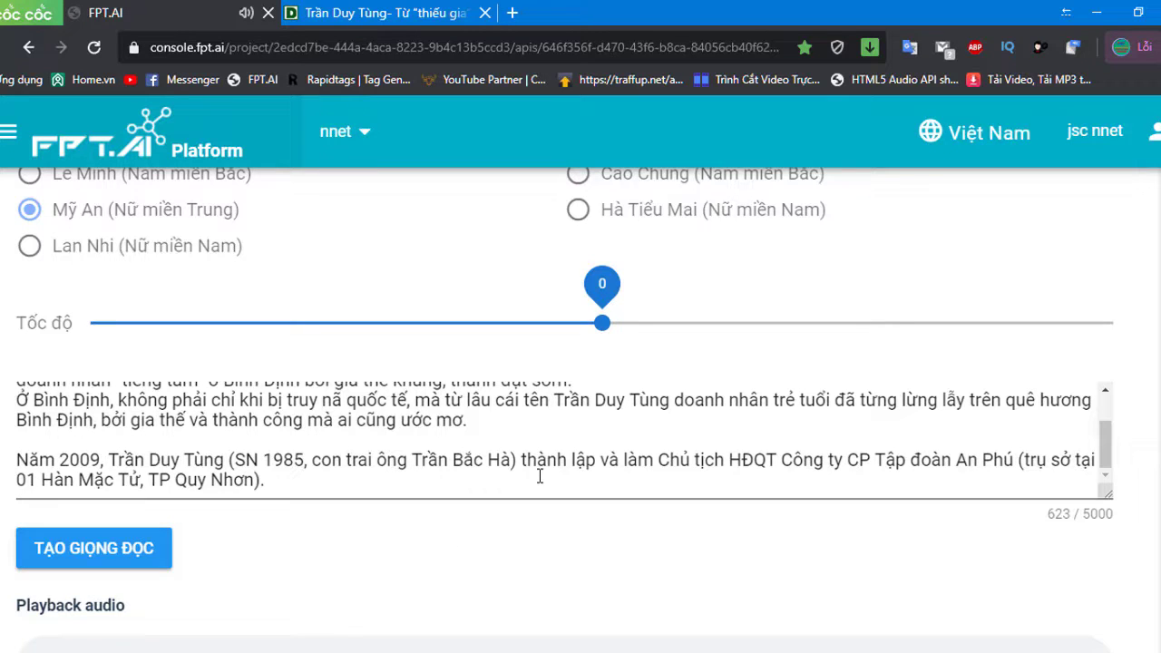
pyautogui.scroll(-2, 539, 475)
pyautogui.moveTo(539, 475)
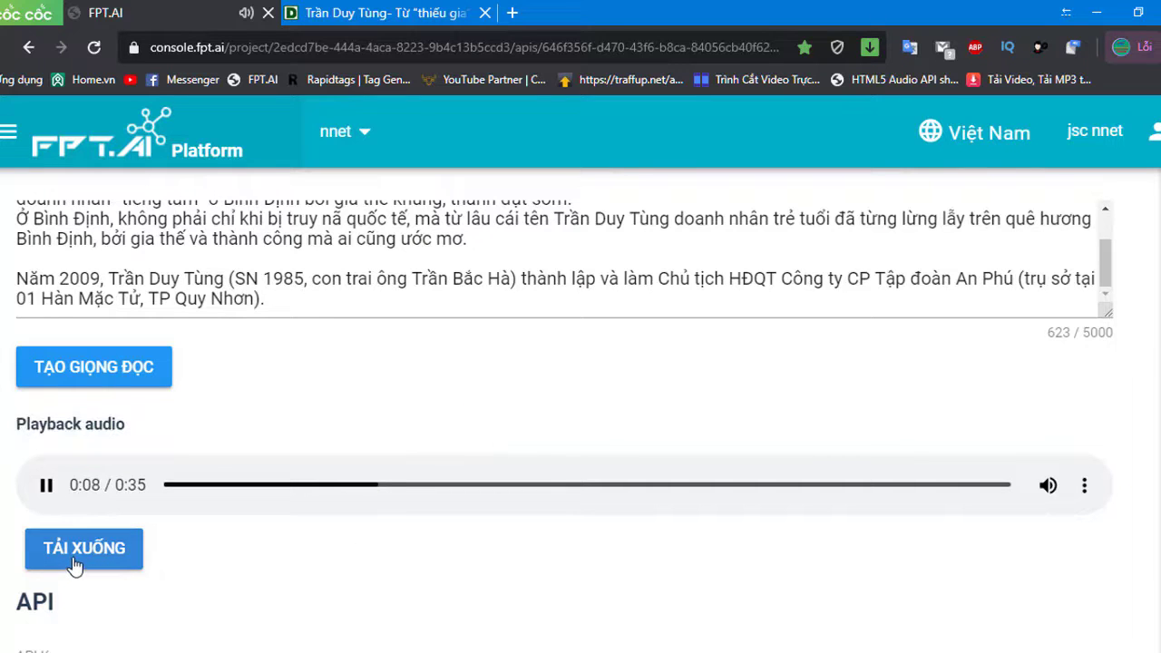
pyautogui.moveTo(94, 506)
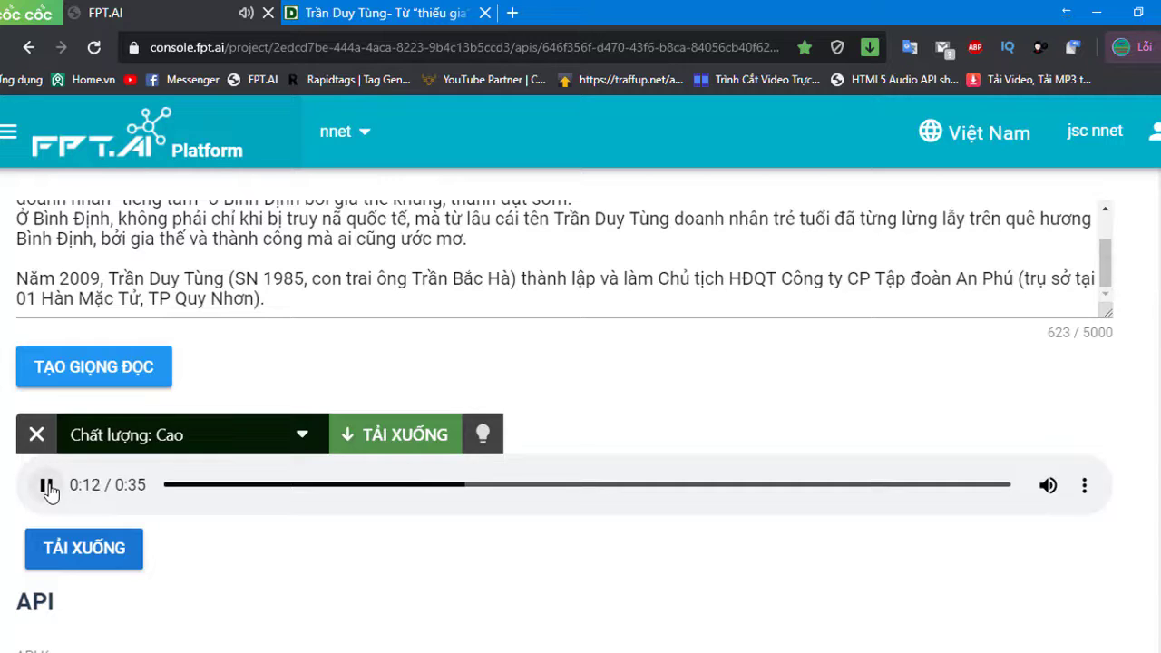
pyautogui.click(50, 491)
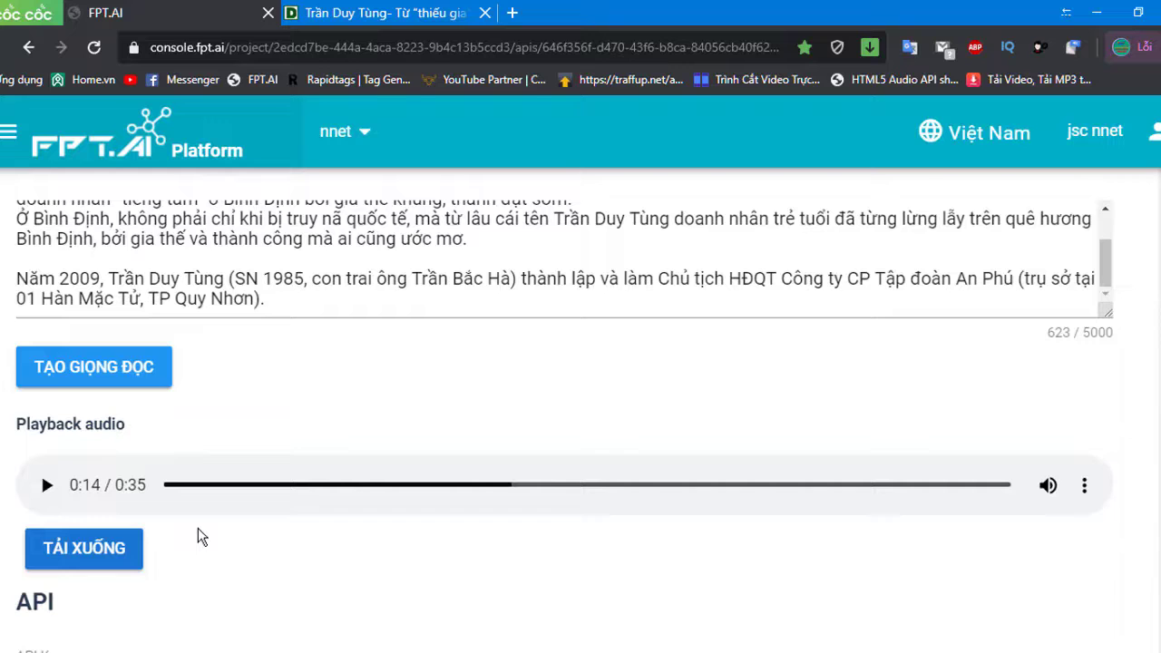
# Download the Mỹ An recording as an MP3 file
pyautogui.moveTo(421, 511)
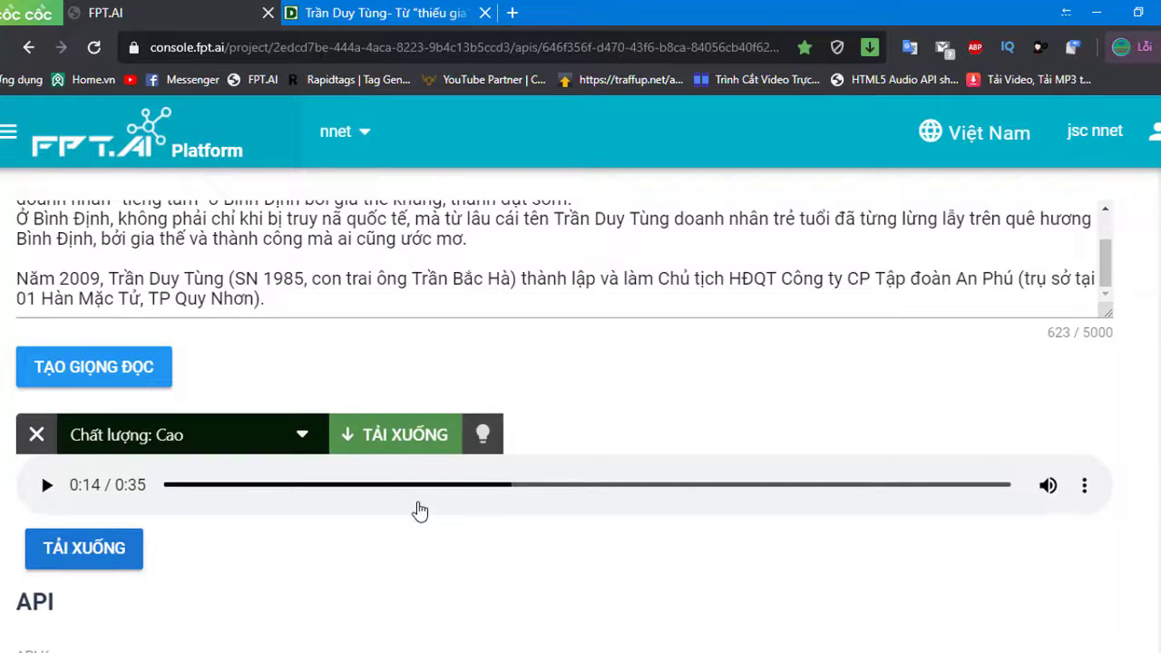
pyautogui.scroll(-4, 417, 511)
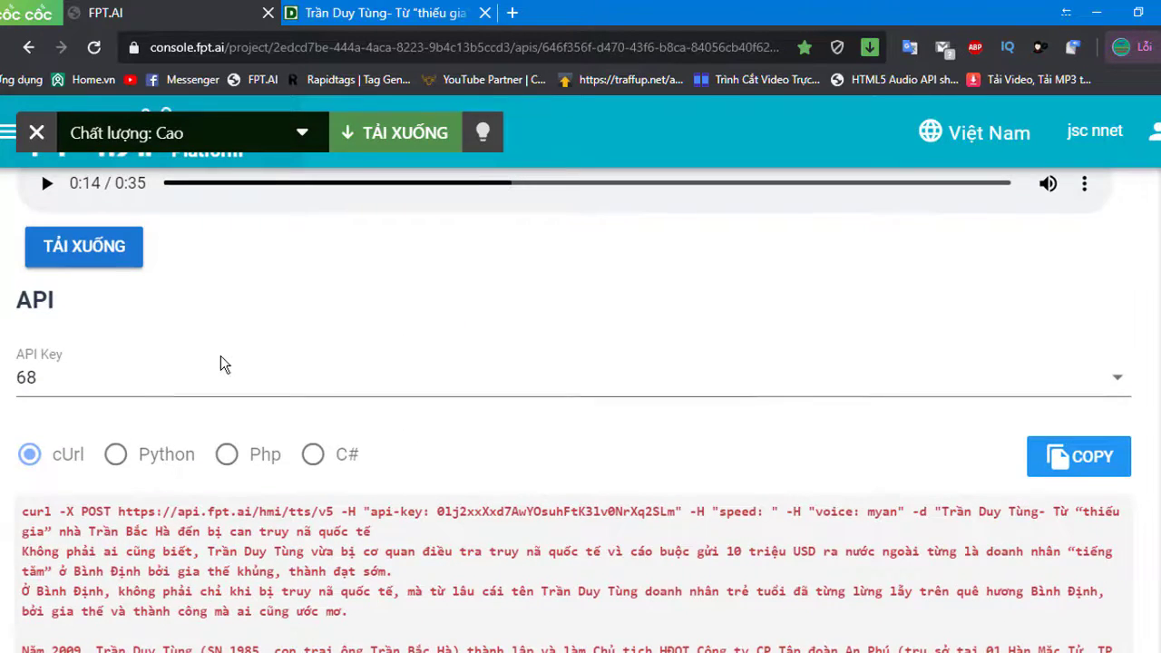
pyautogui.scroll(3, 390, 459)
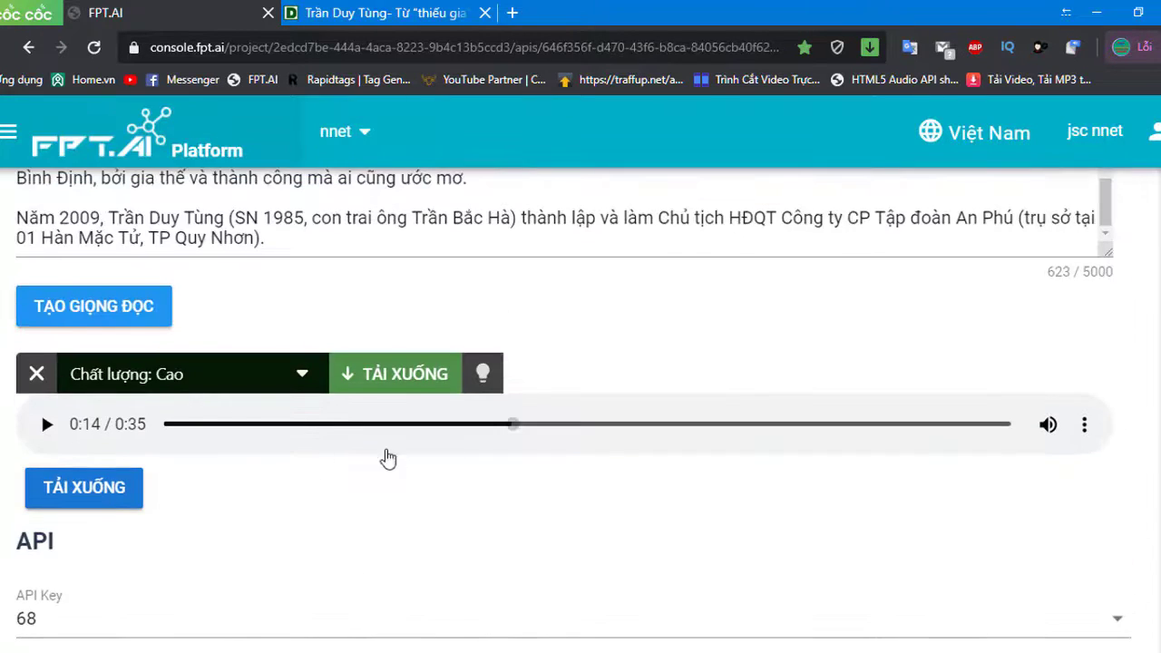
pyautogui.click(84, 498)
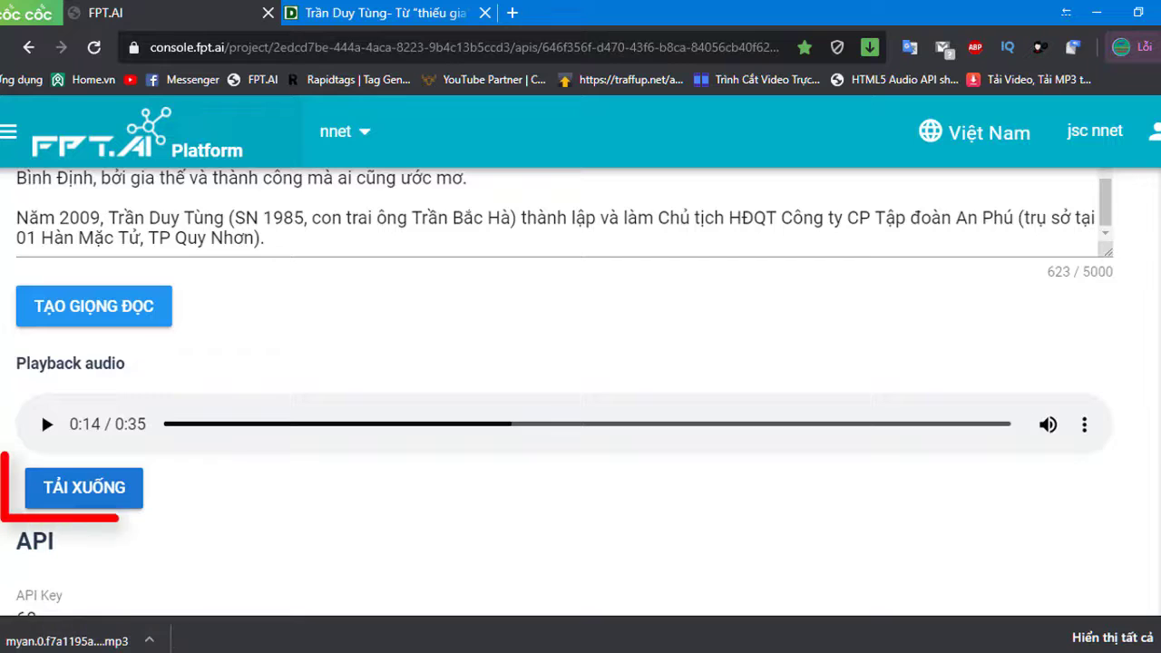
# Minimize the browser and switch to ProShow Producer
pyautogui.moveTo(517, 652)
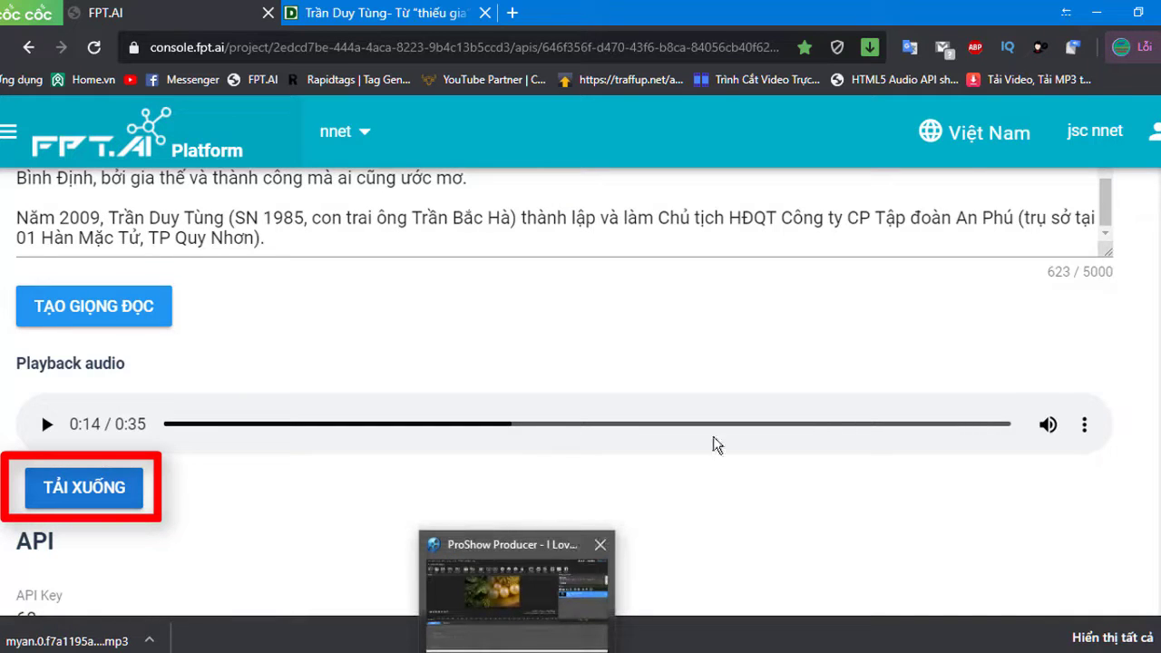
pyautogui.click(1097, 18)
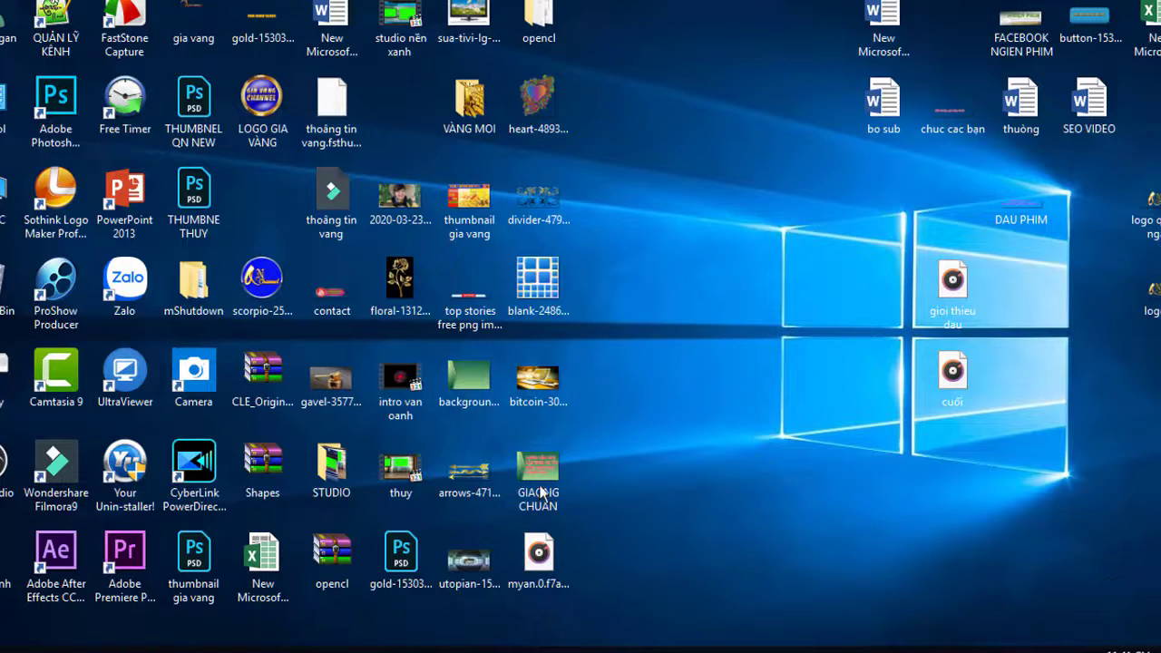
pyautogui.click(516, 649)
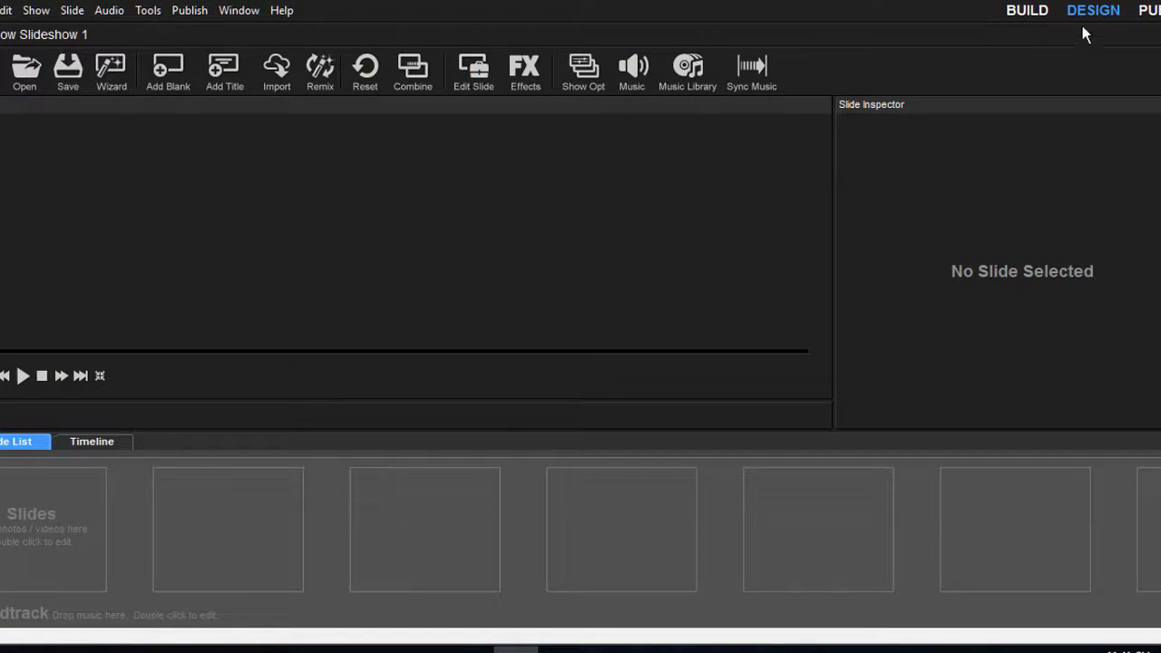
# Start a new show with the ProShow Wizard and choose the Liquid theme for it
pyautogui.click(120, 74)
pyautogui.click(619, 400)
pyautogui.click(822, 582)
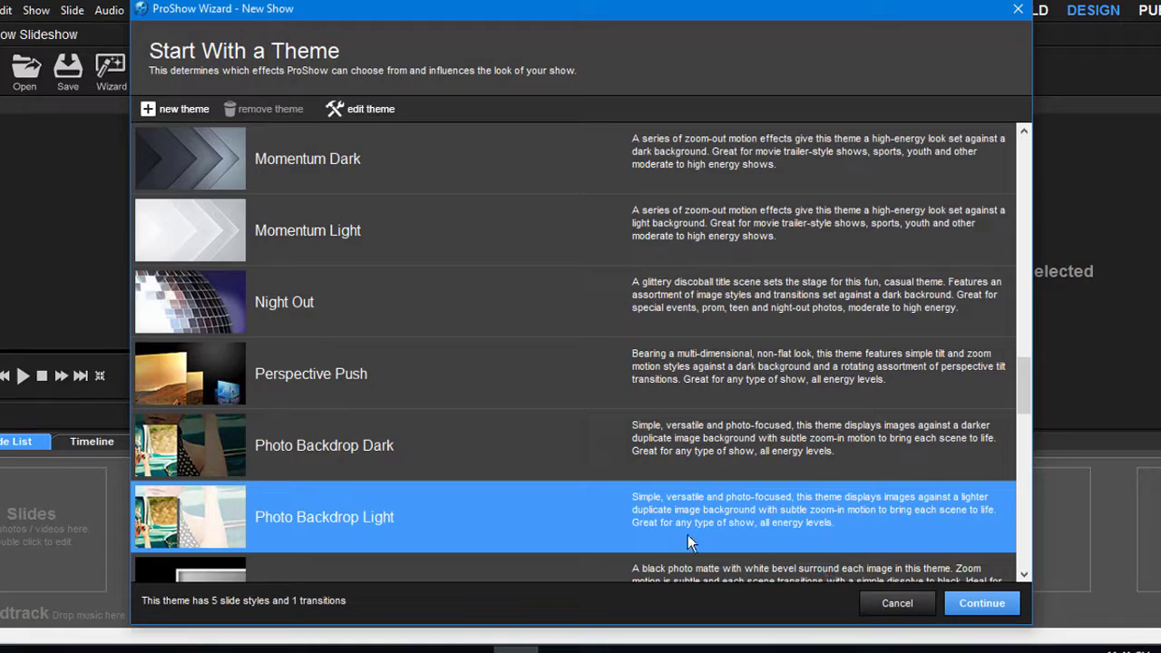
pyautogui.scroll(5, 303, 397)
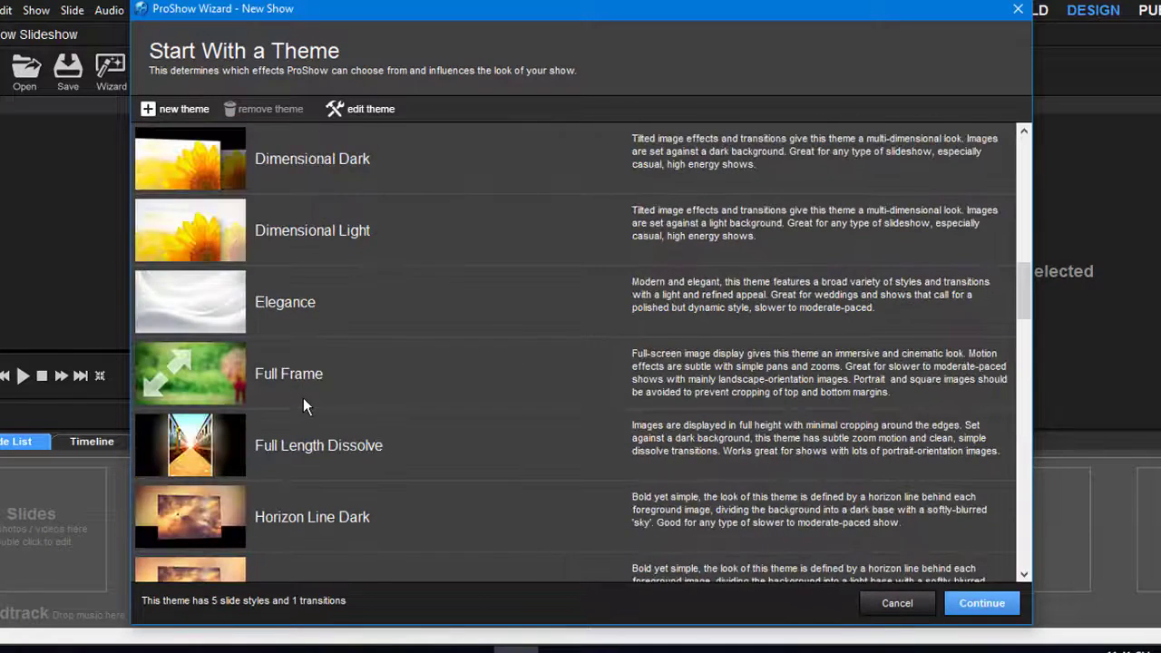
pyautogui.scroll(-4, 272, 417)
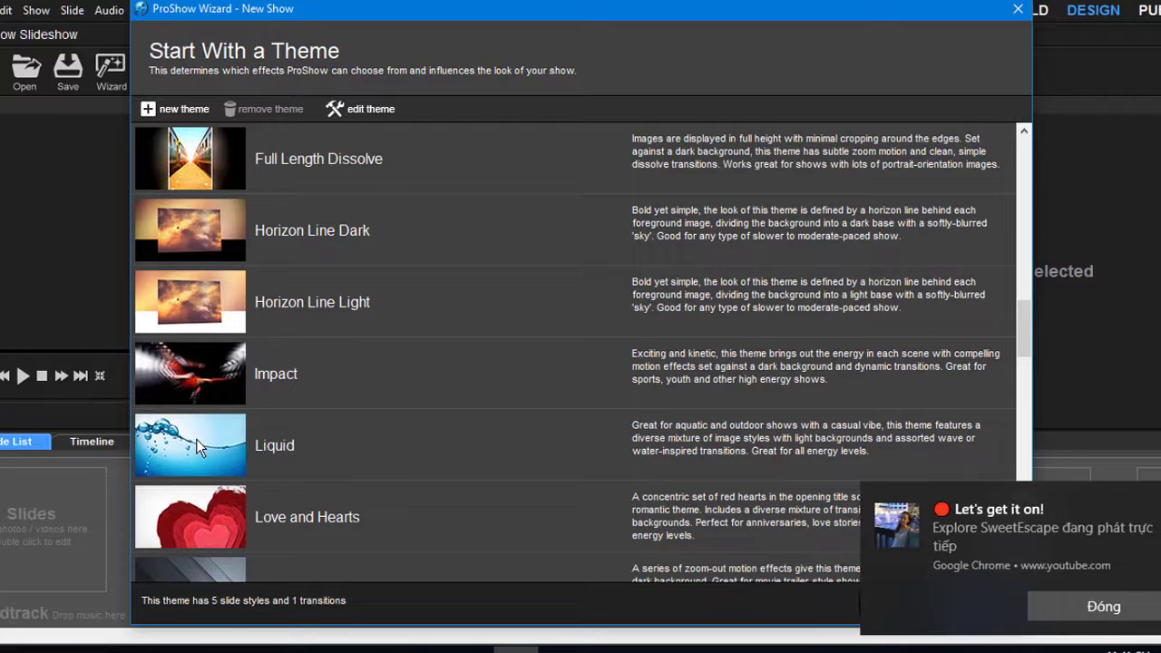
pyautogui.click(196, 438)
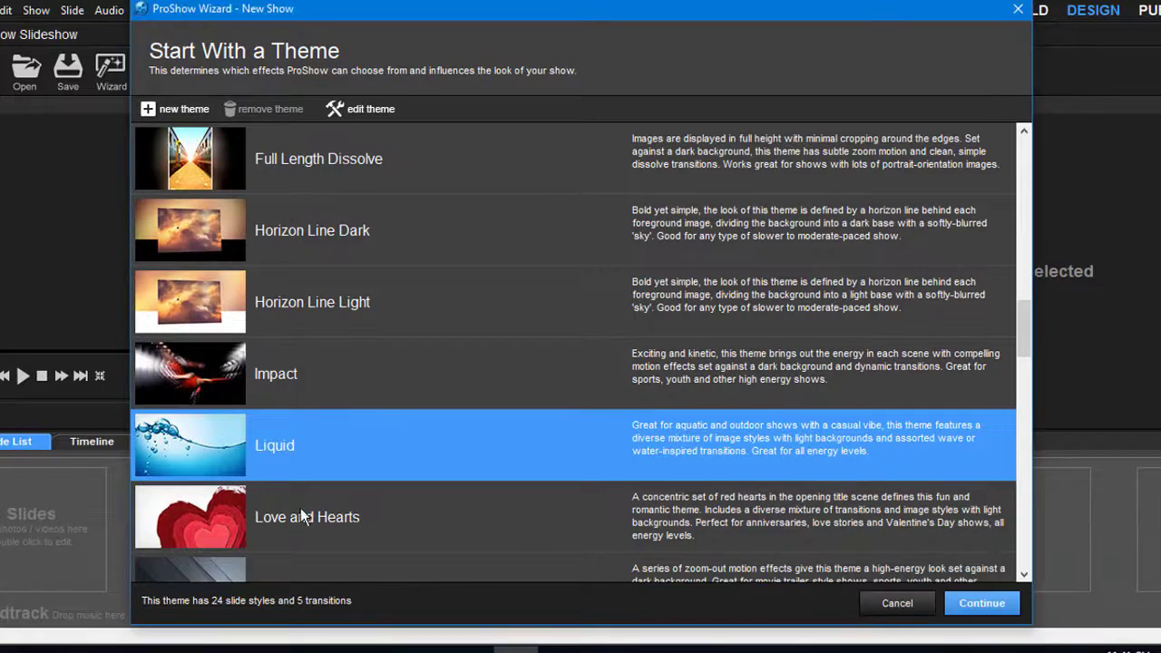
pyautogui.click(988, 602)
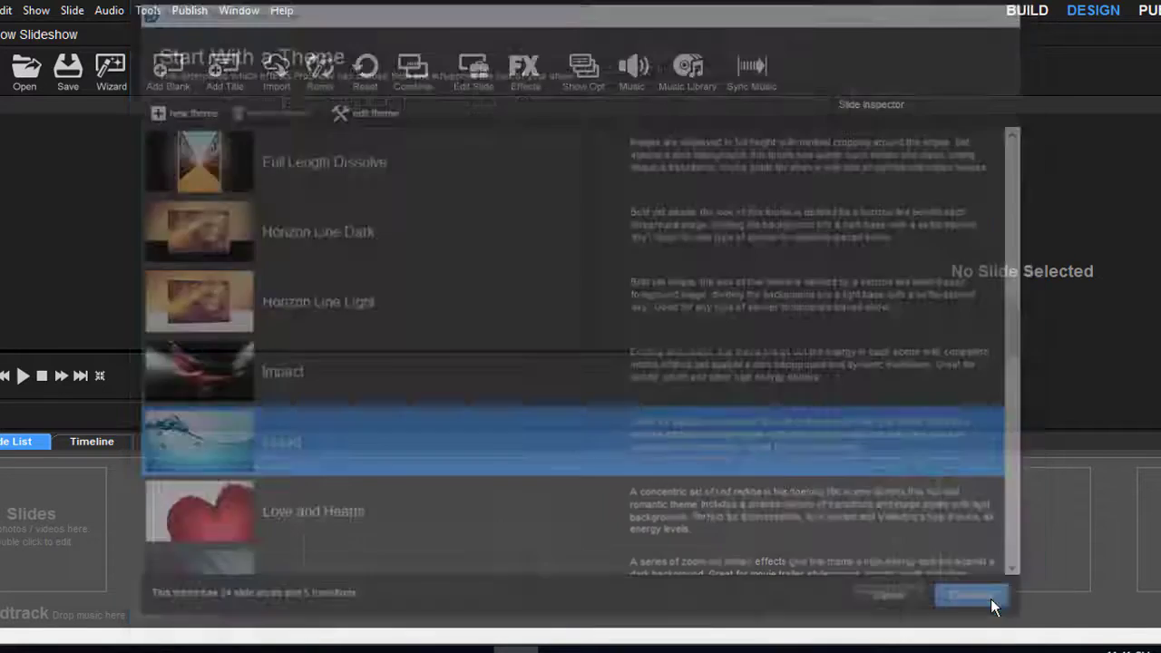
pyautogui.click(216, 63)
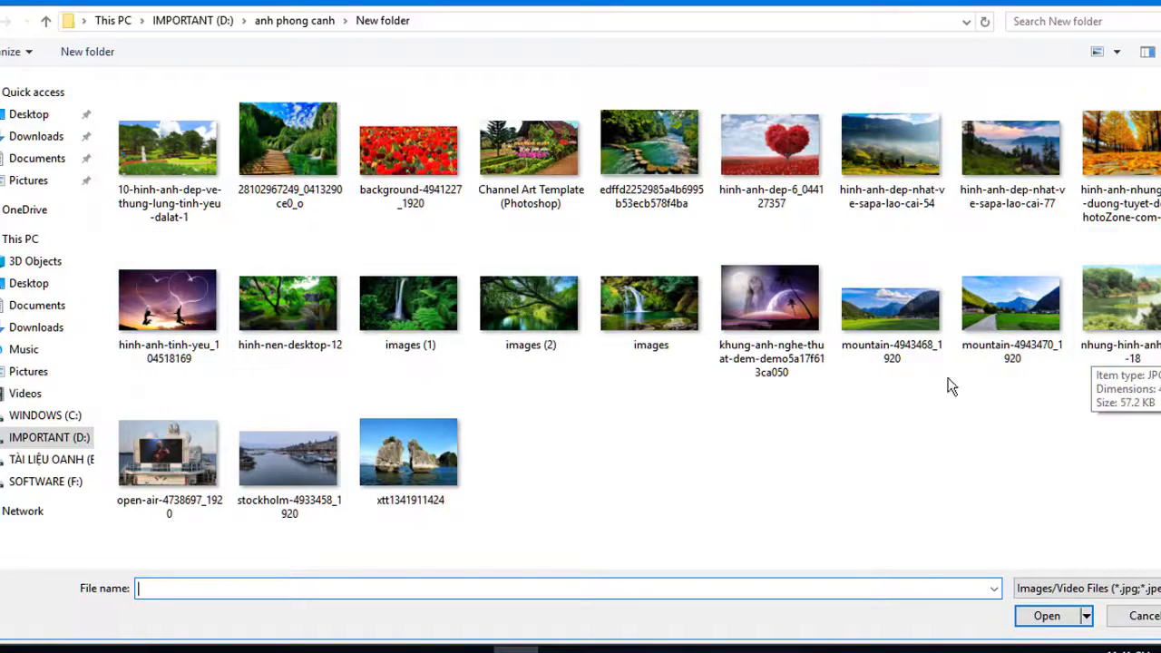
pyautogui.click(190, 363)
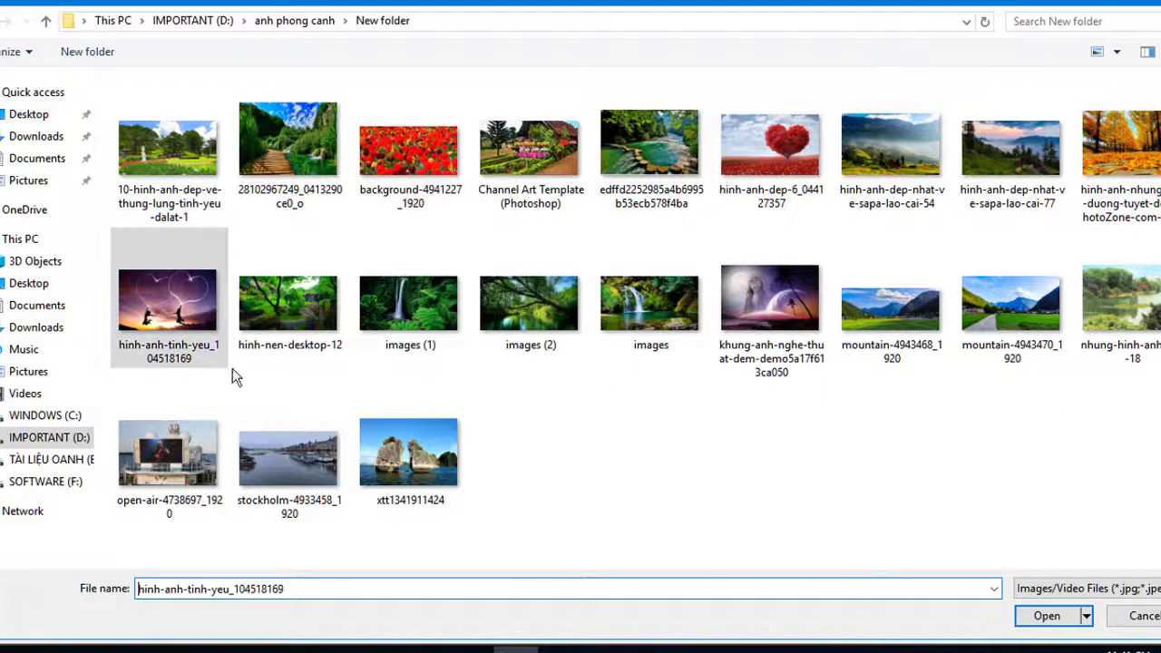
pyautogui.moveTo(154, 384); pyautogui.dragTo(1160, 256)
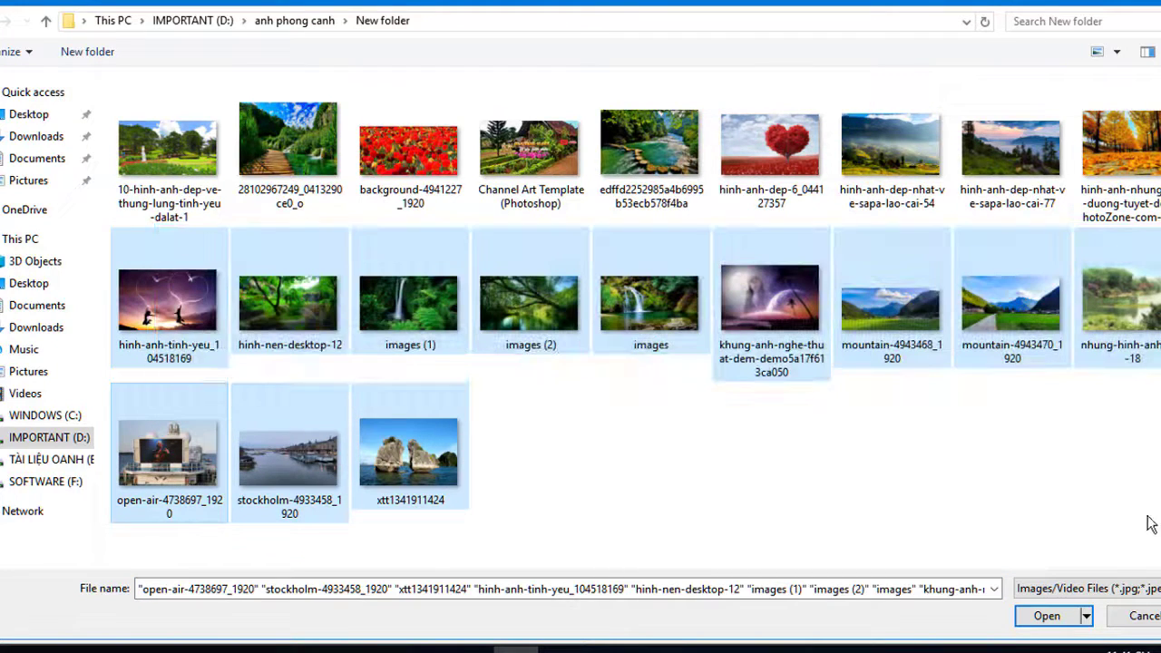
pyautogui.click(1045, 619)
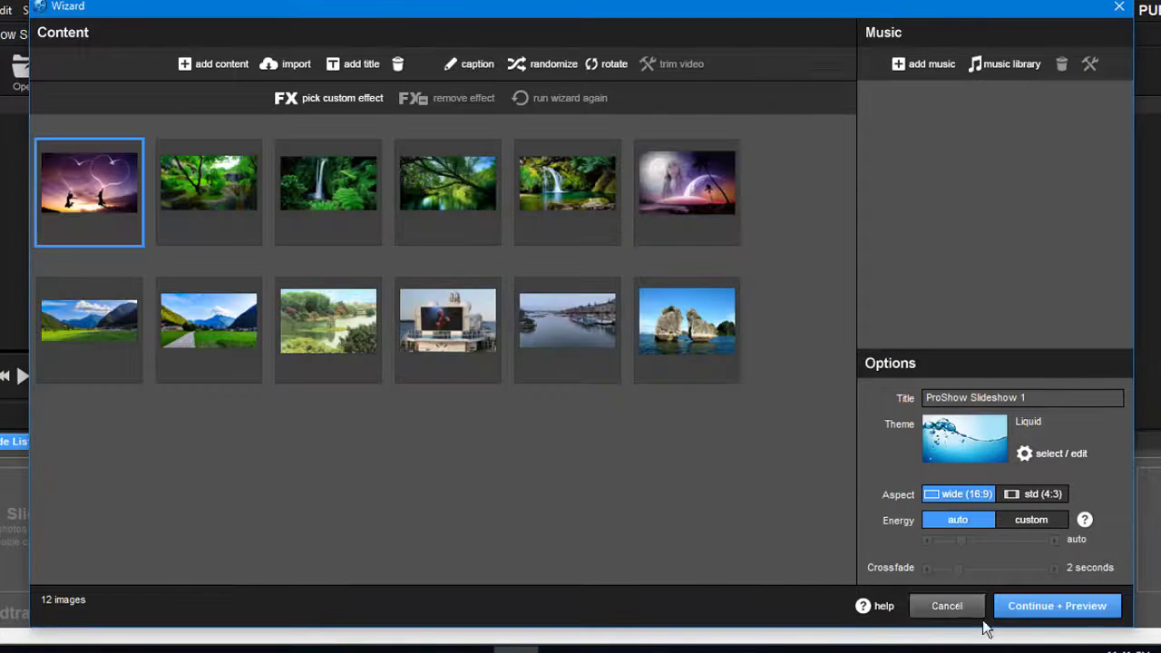
pyautogui.click(1072, 620)
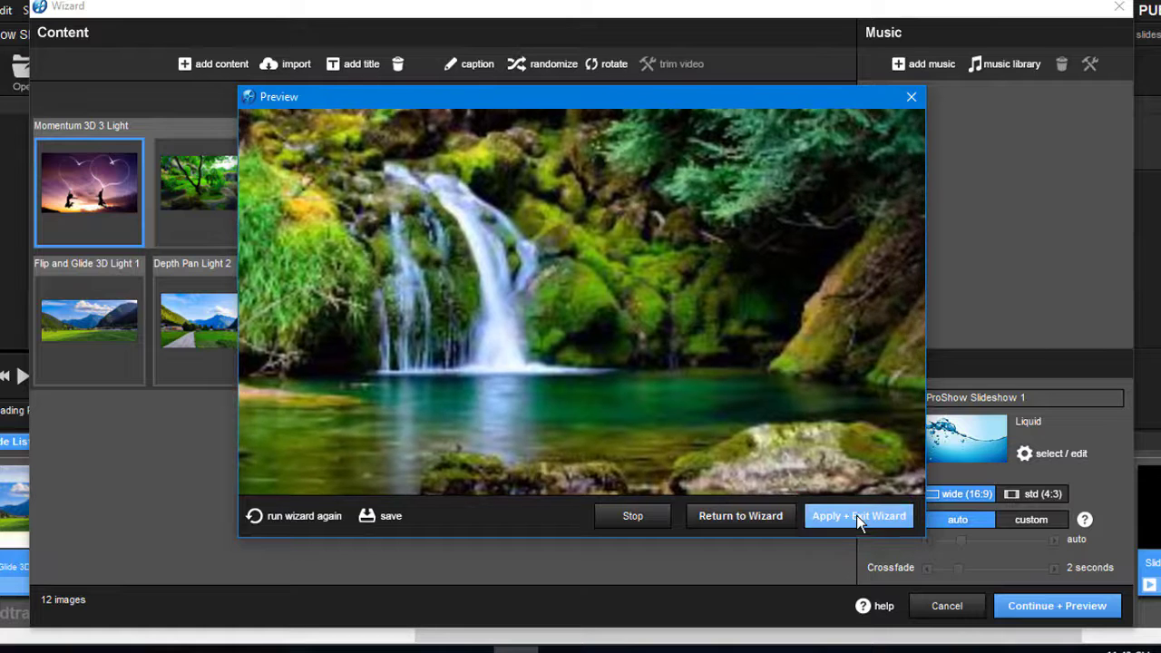
pyautogui.click(858, 517)
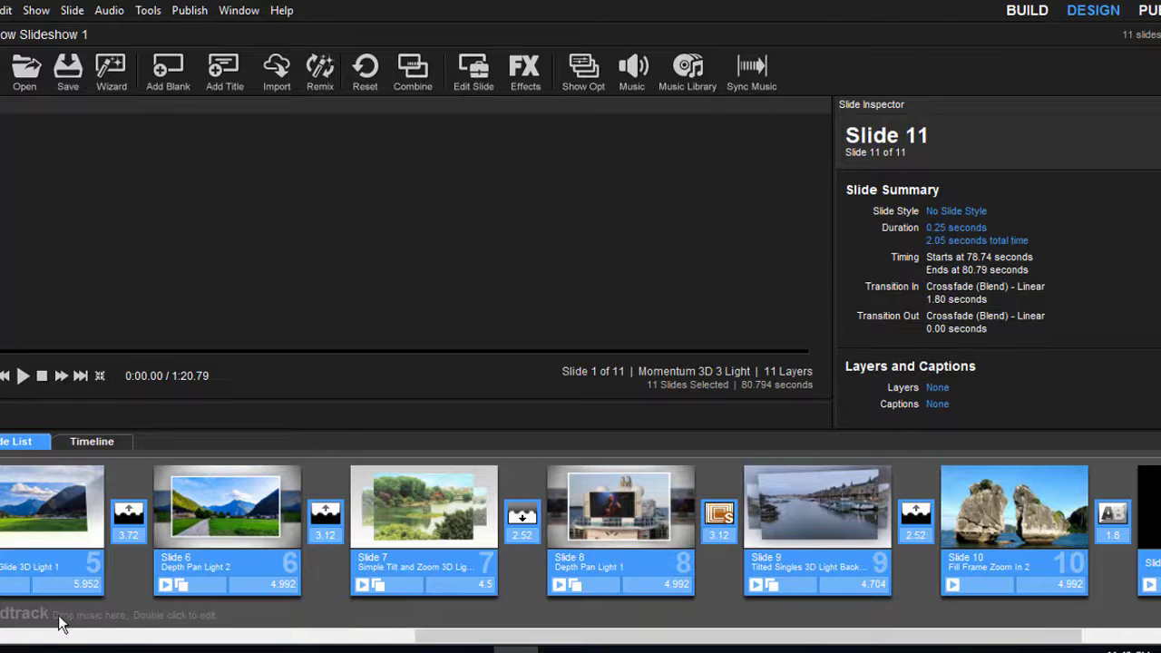
# Add the myan MP3 voice recording from the Desktop as the show's soundtrack
pyautogui.doubleClick(181, 624)
pyautogui.click(41, 205)
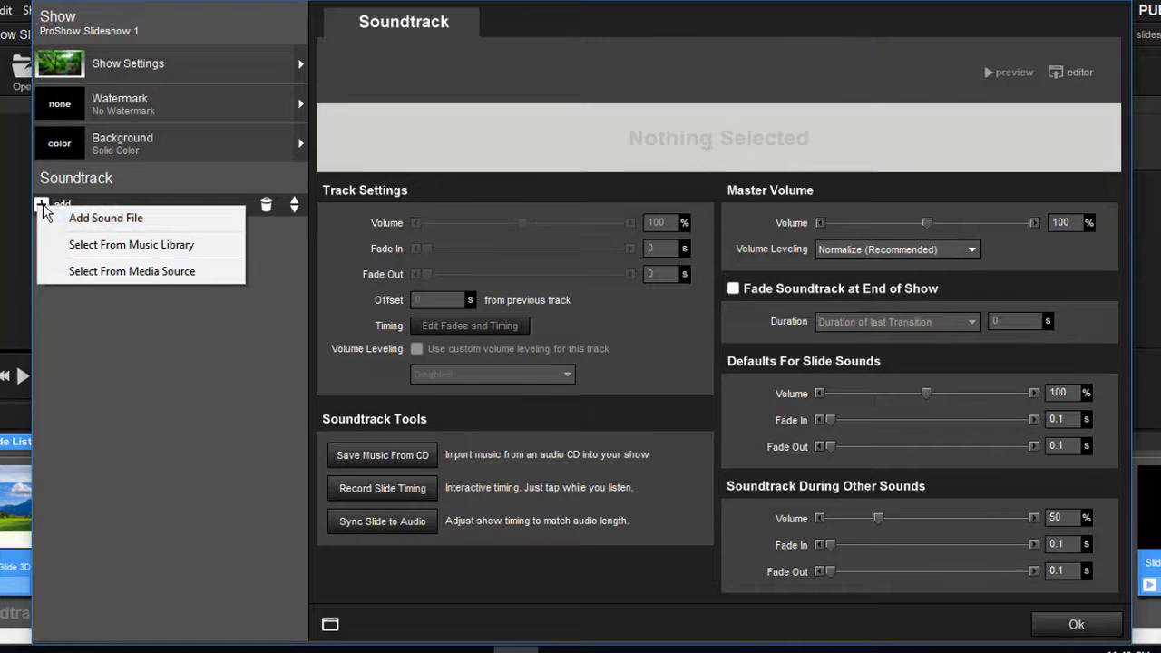
pyautogui.click(82, 227)
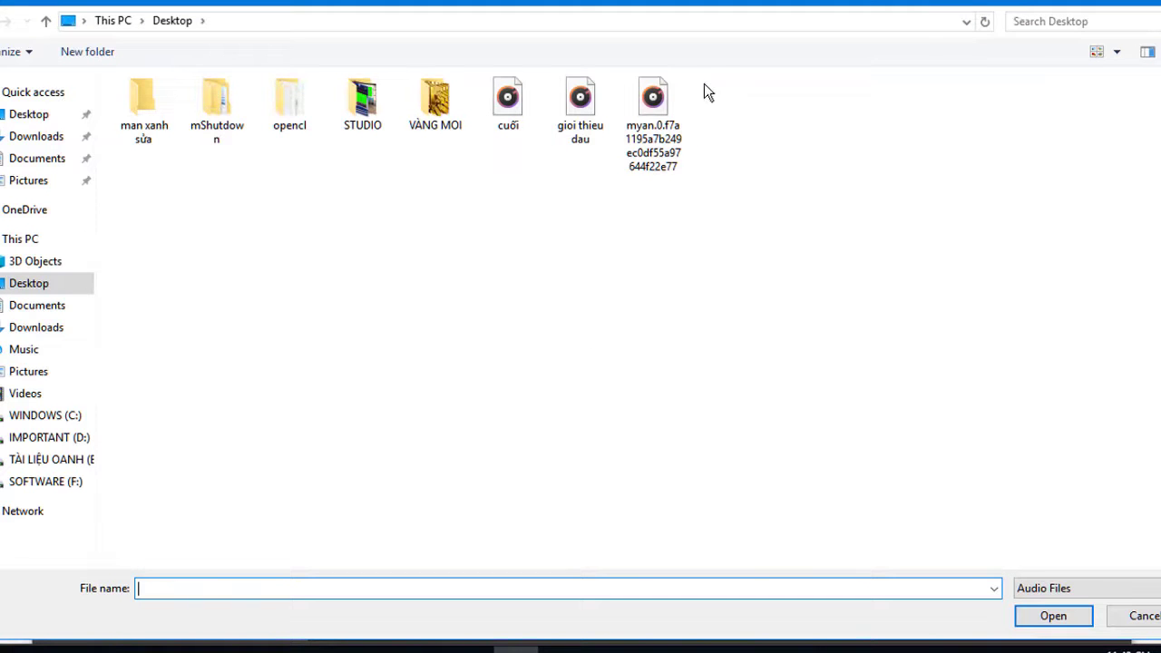
pyautogui.doubleClick(654, 95)
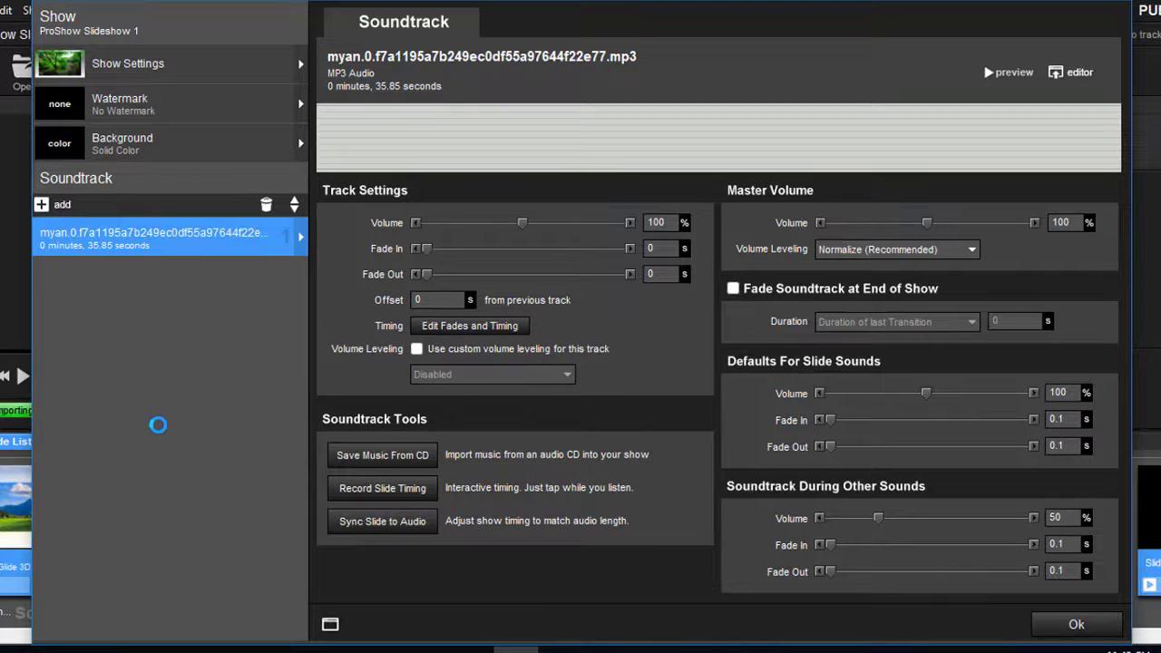
pyautogui.click(1070, 626)
pyautogui.click(1072, 623)
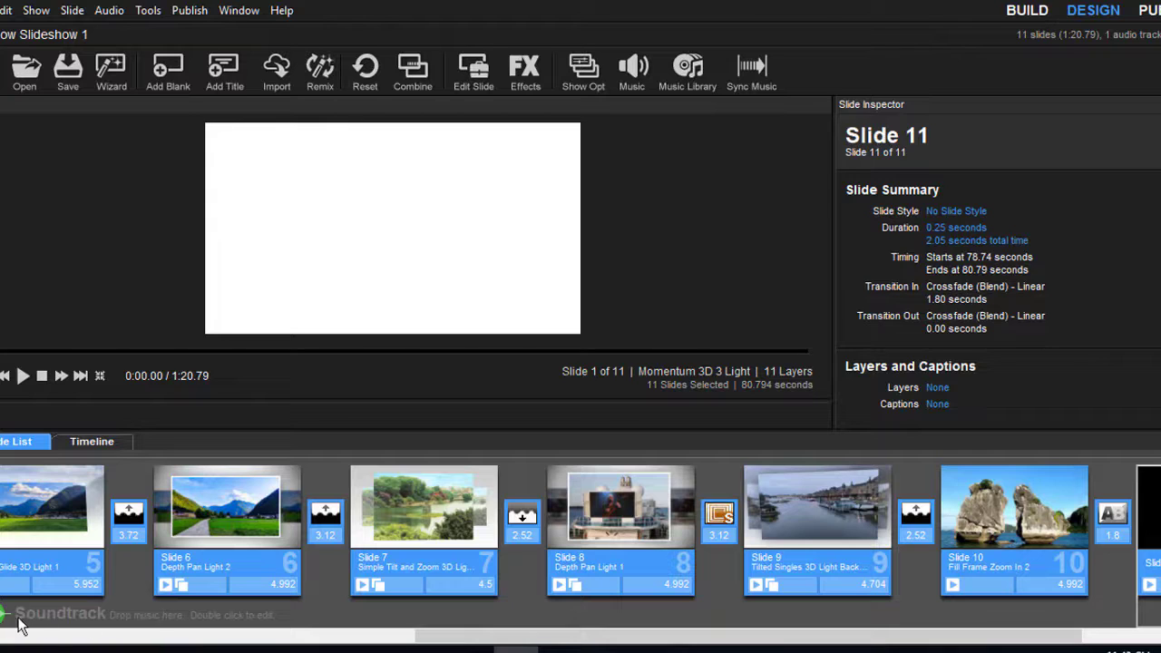
# Set the duration of all selected slides to 2 seconds
pyautogui.click(94, 584)
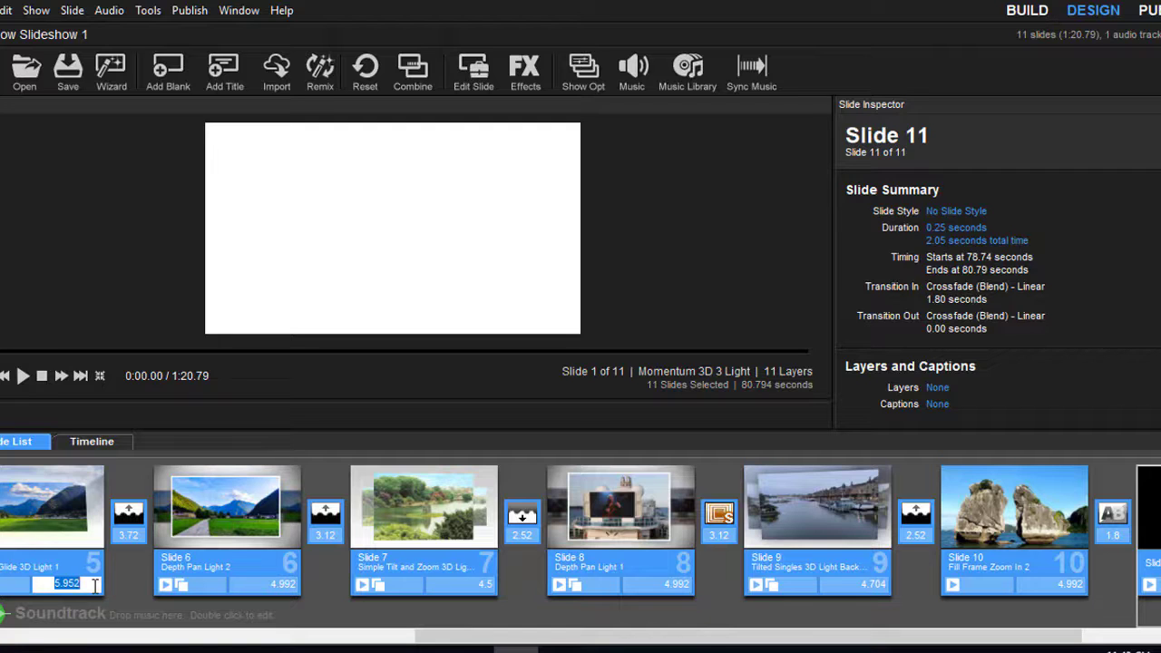
pyautogui.press('Return')
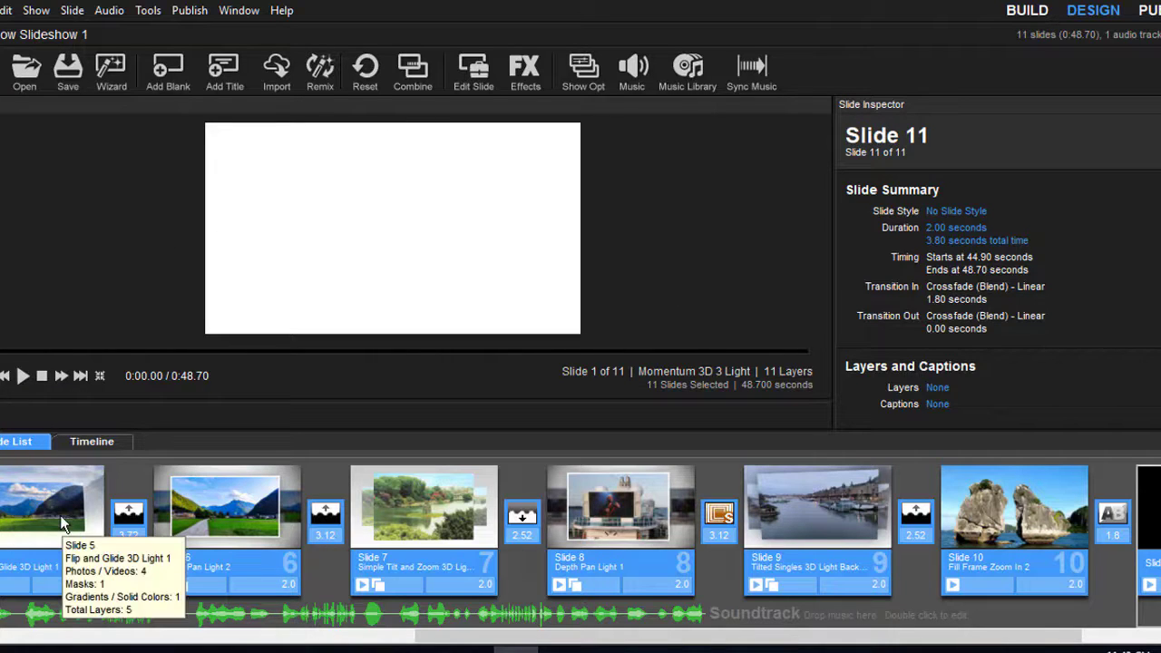
# Play the slideshow with its soundtrack to check it, dismissing the notification, and exit the playback
pyautogui.click(22, 377)
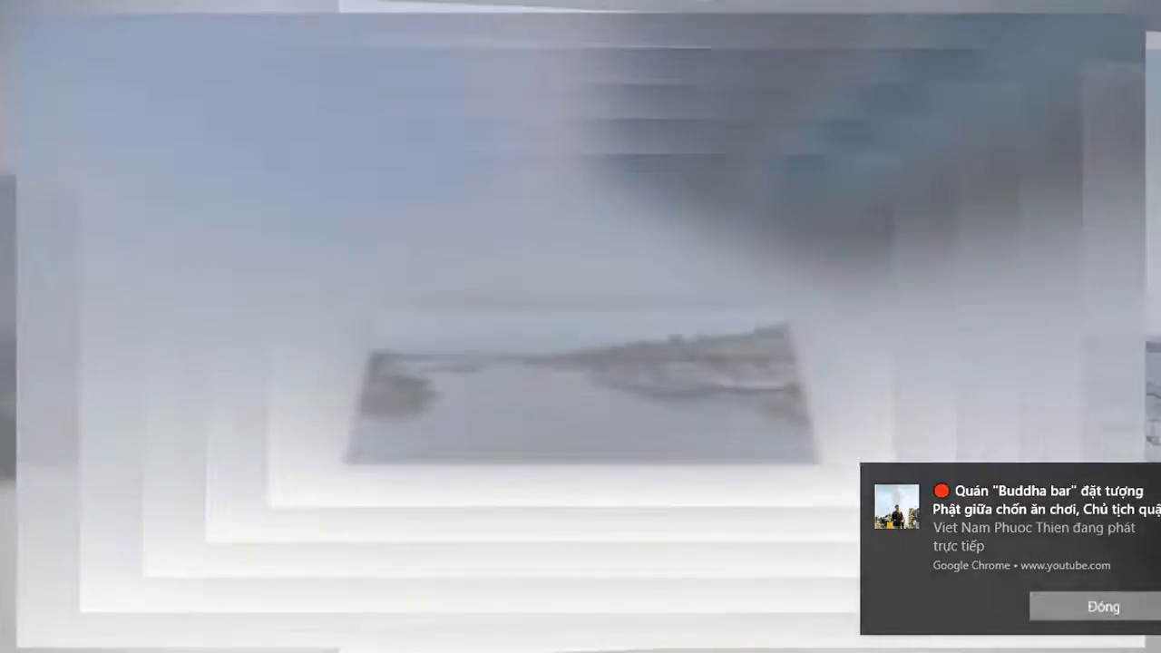
pyautogui.click(1088, 606)
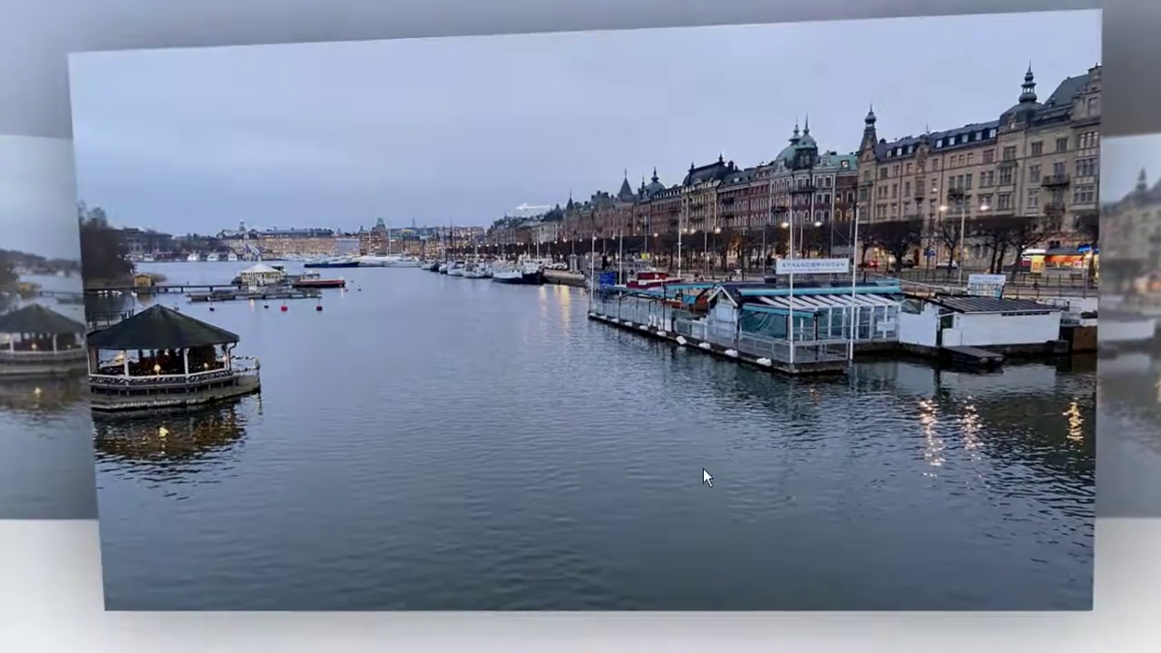
pyautogui.press('Escape')
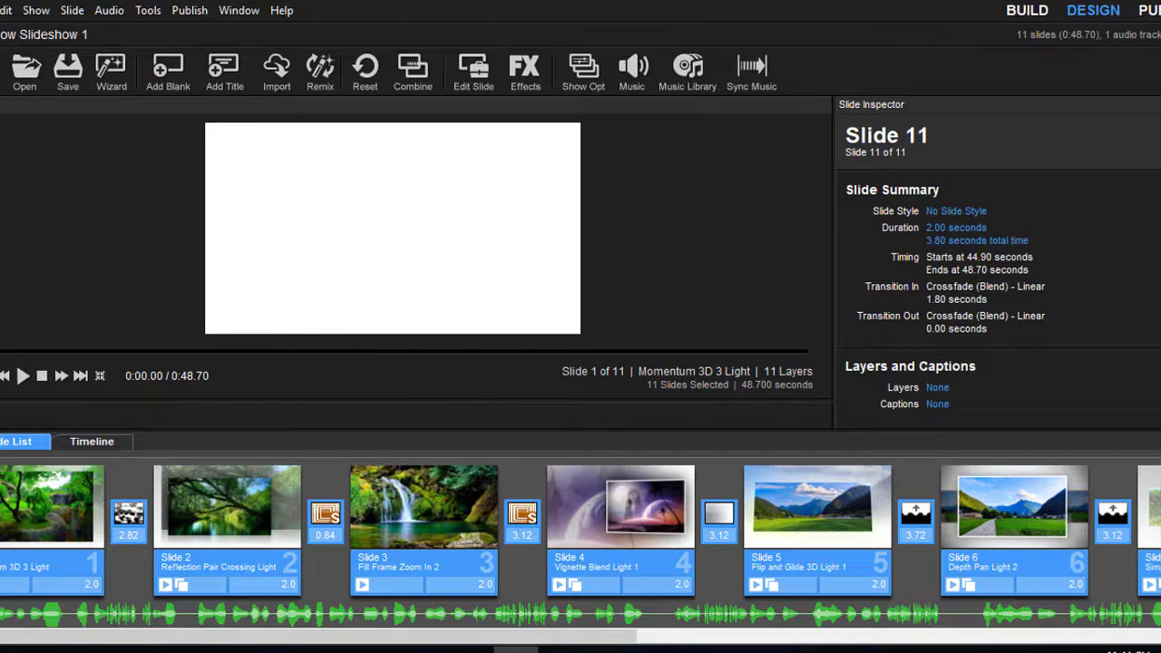
# Review the video publishing settings for the MPEG-4 1080p (Full HD) format without creating the video
pyautogui.click(1041, 12)
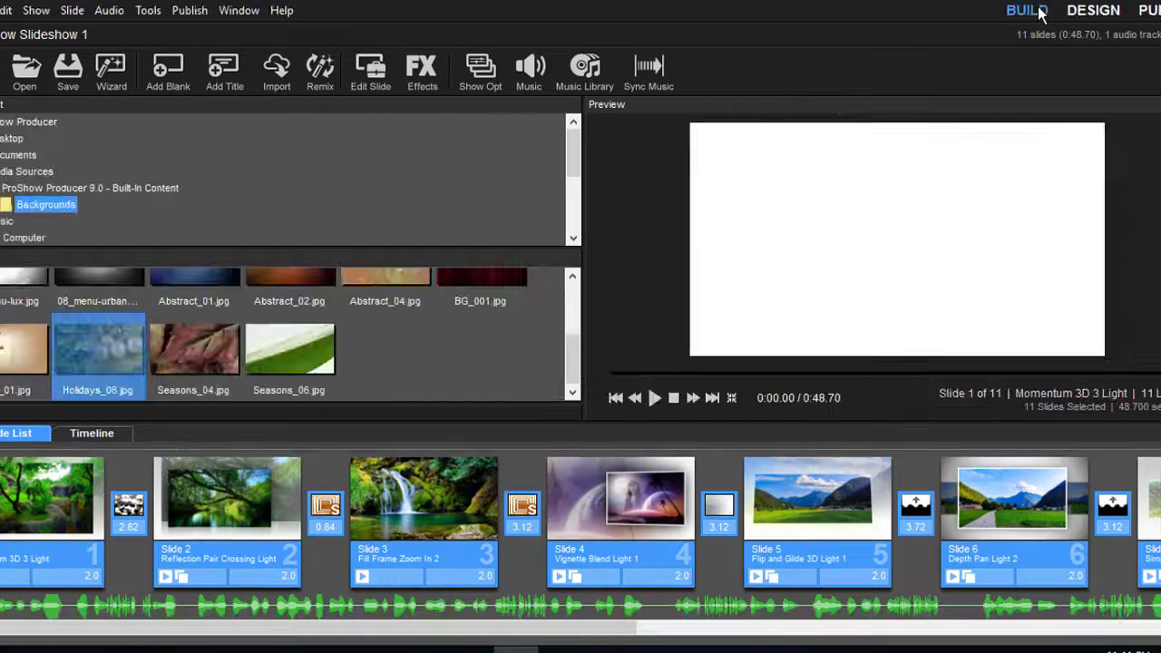
pyautogui.click(1146, 10)
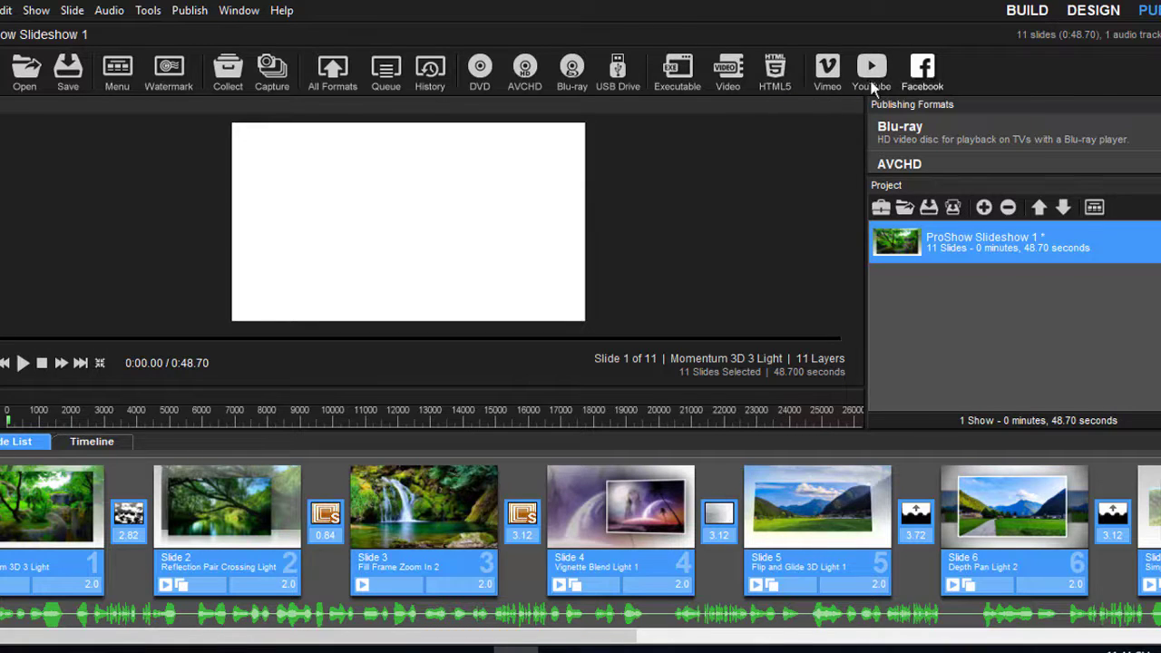
pyautogui.click(728, 77)
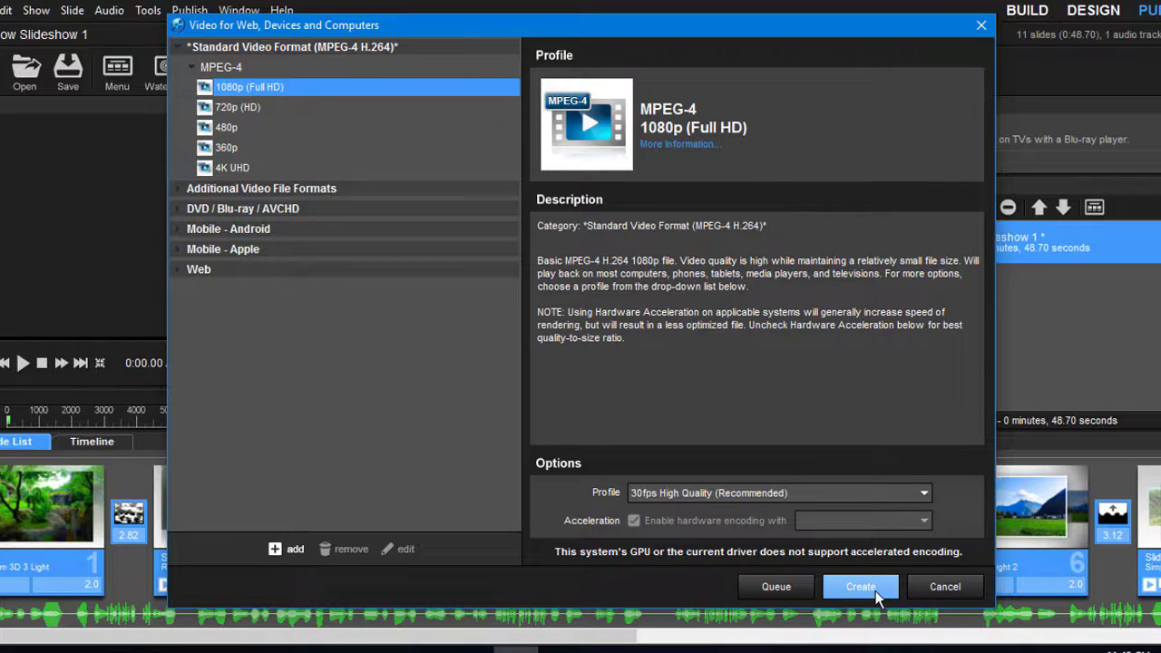
pyautogui.click(945, 587)
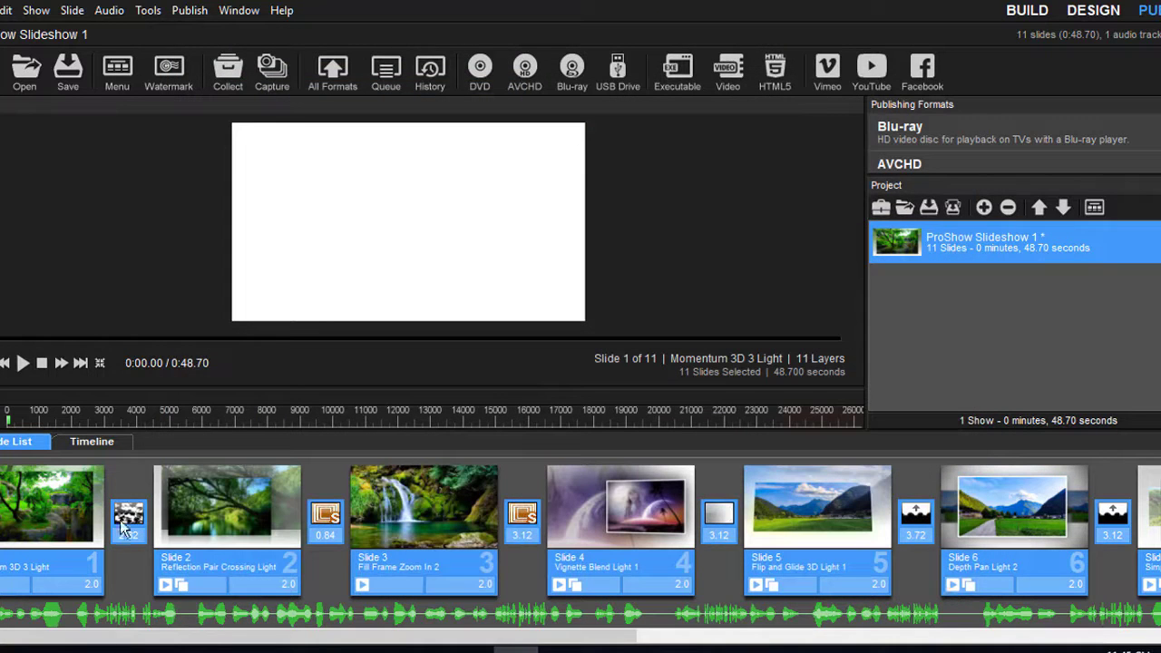
# Open slide 1 for editing and add a blank caption to it
pyautogui.doubleClick(45, 512)
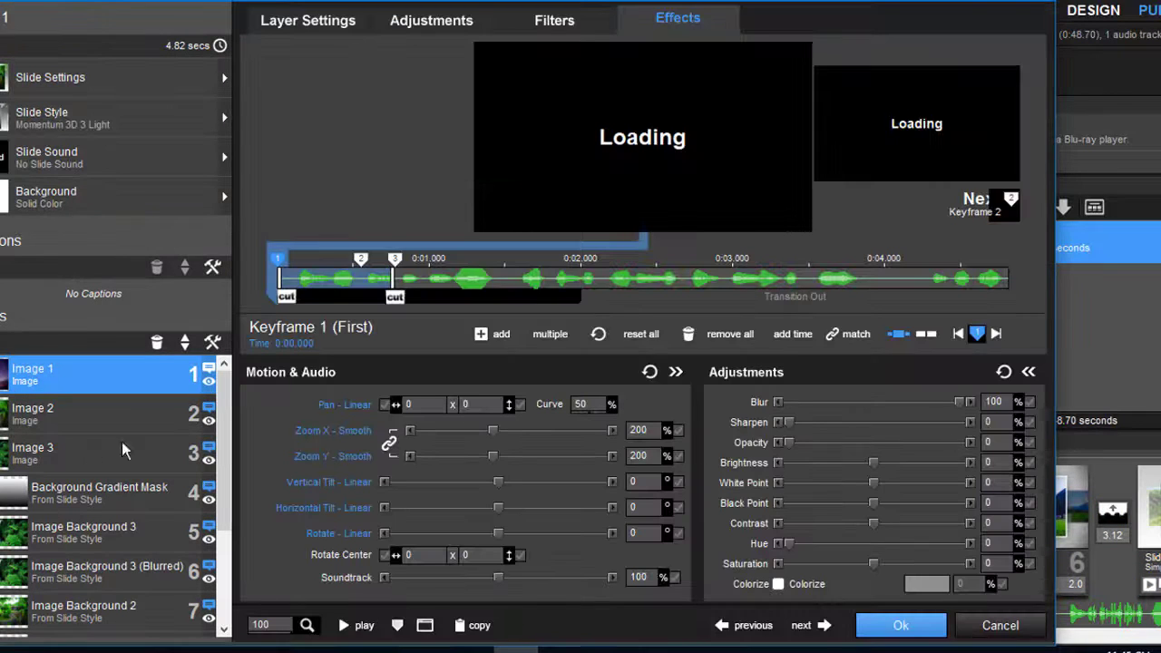
pyautogui.click(308, 20)
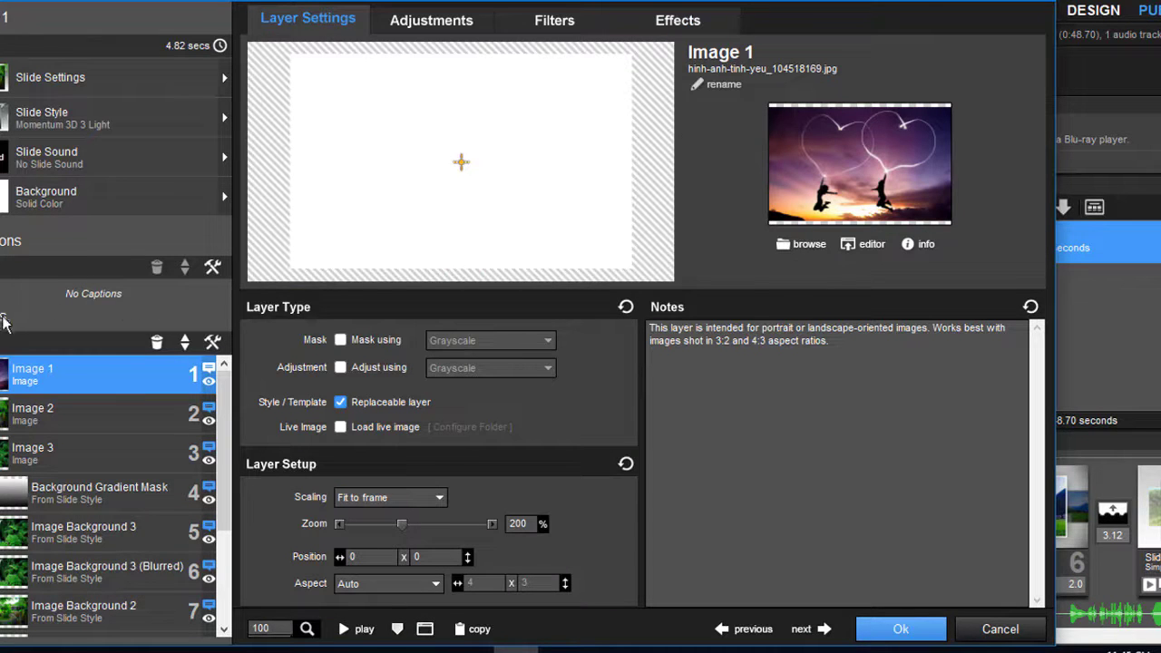
pyautogui.doubleClick(140, 301)
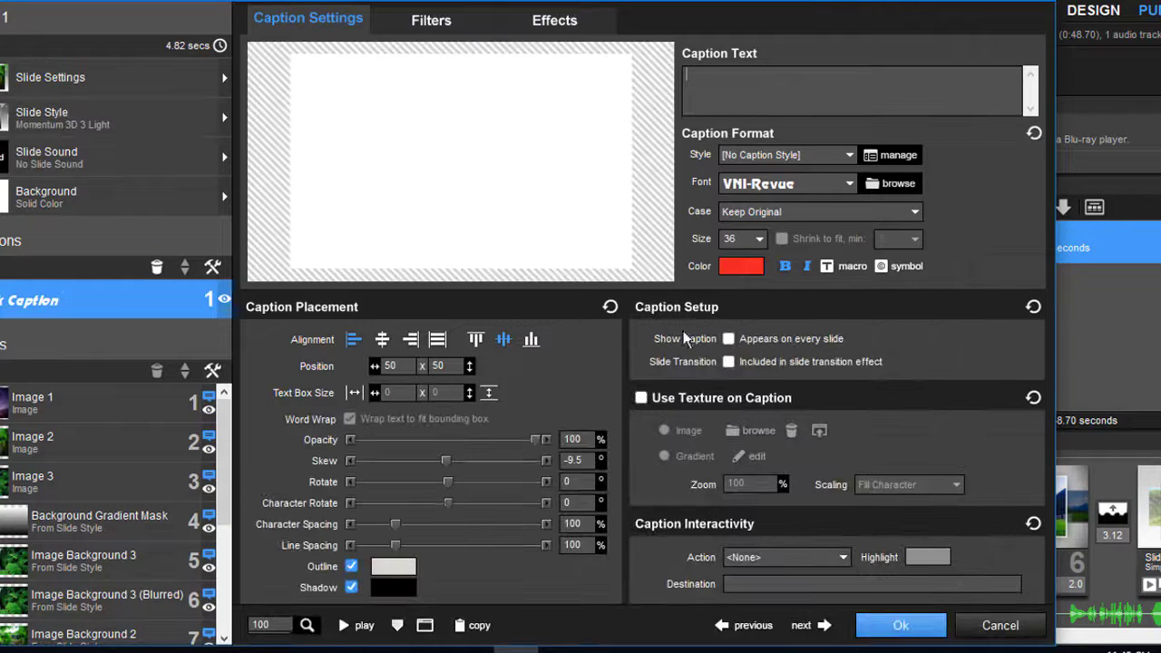
# Try to enter "CHÀO MƯNG" as the caption text with the VNI-Revue font
pyautogui.write('CHÀO ')
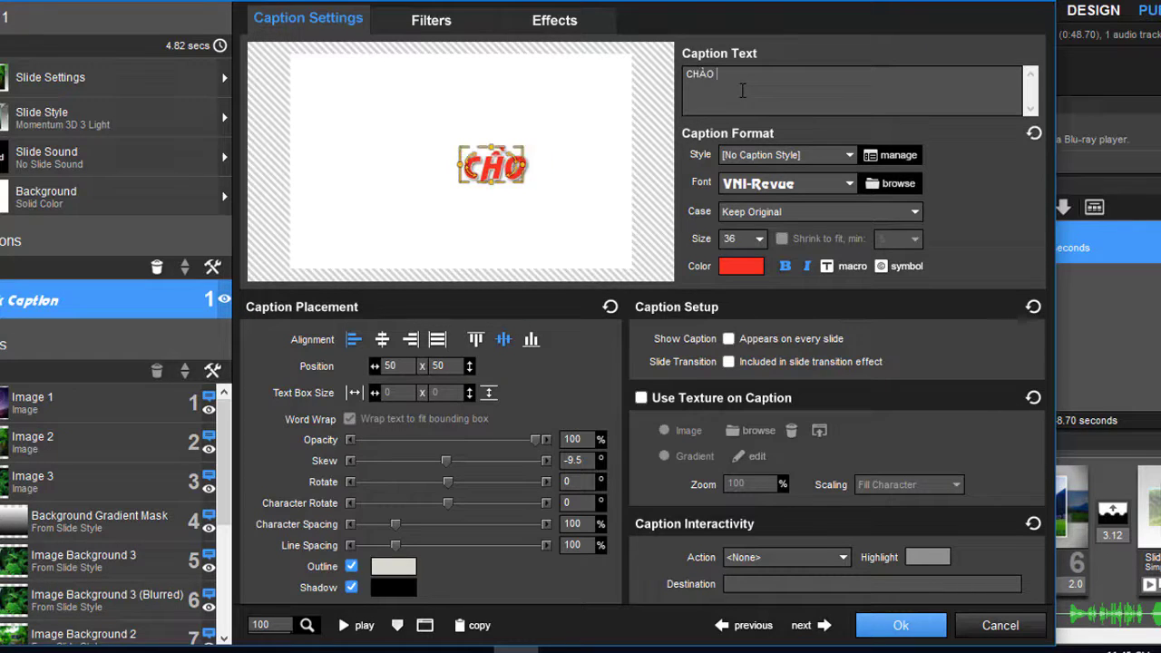
pyautogui.write('MƯNG')
pyautogui.press('BackSpace')
pyautogui.press('BackSpace')
pyautogui.write('NG')
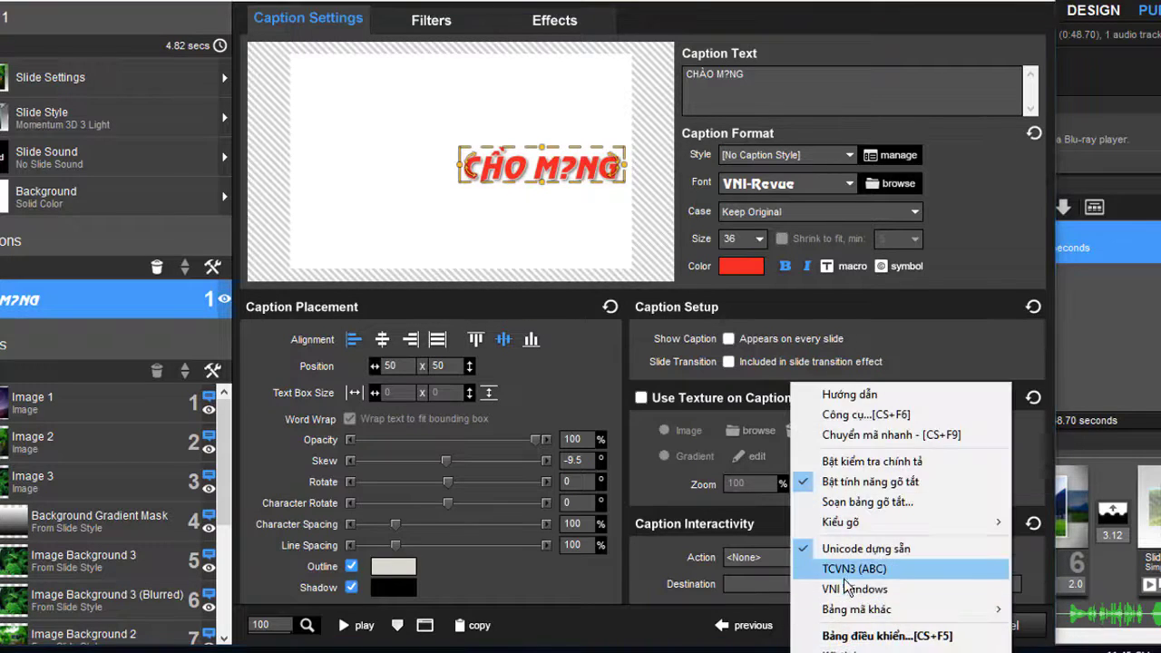
# Switch the Vietnamese keyboard encoding to VNI Windows and replace the caption text with "CHAOF CÁC BẠN"
pyautogui.click(845, 588)
pyautogui.moveTo(781, 74); pyautogui.dragTo(676, 80)
pyautogui.write('CHAØ')
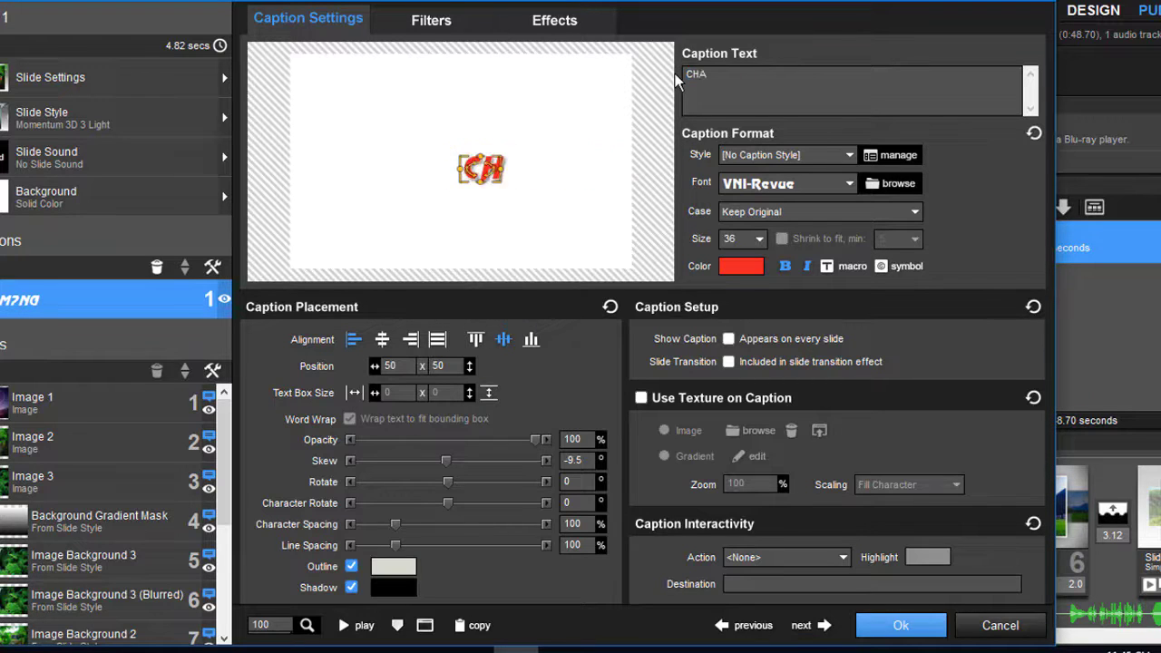
pyautogui.press('BackSpace')
pyautogui.press('BackSpace')
pyautogui.write('AOF CA')
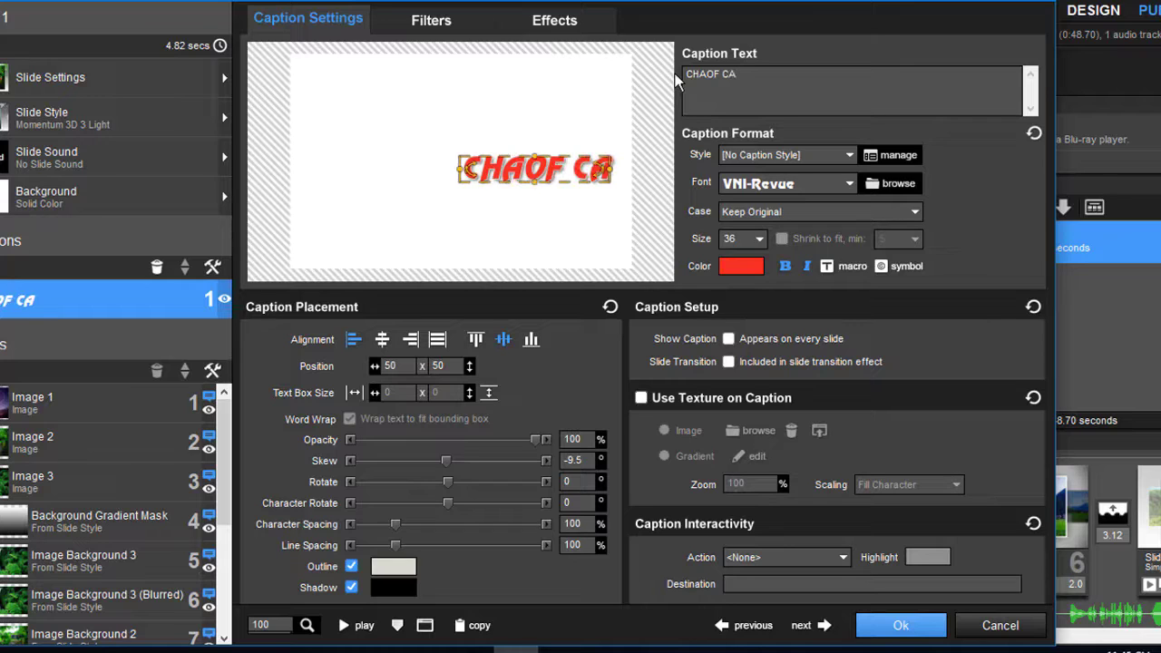
pyautogui.write('C')
pyautogui.write('ÙC BAÏN')
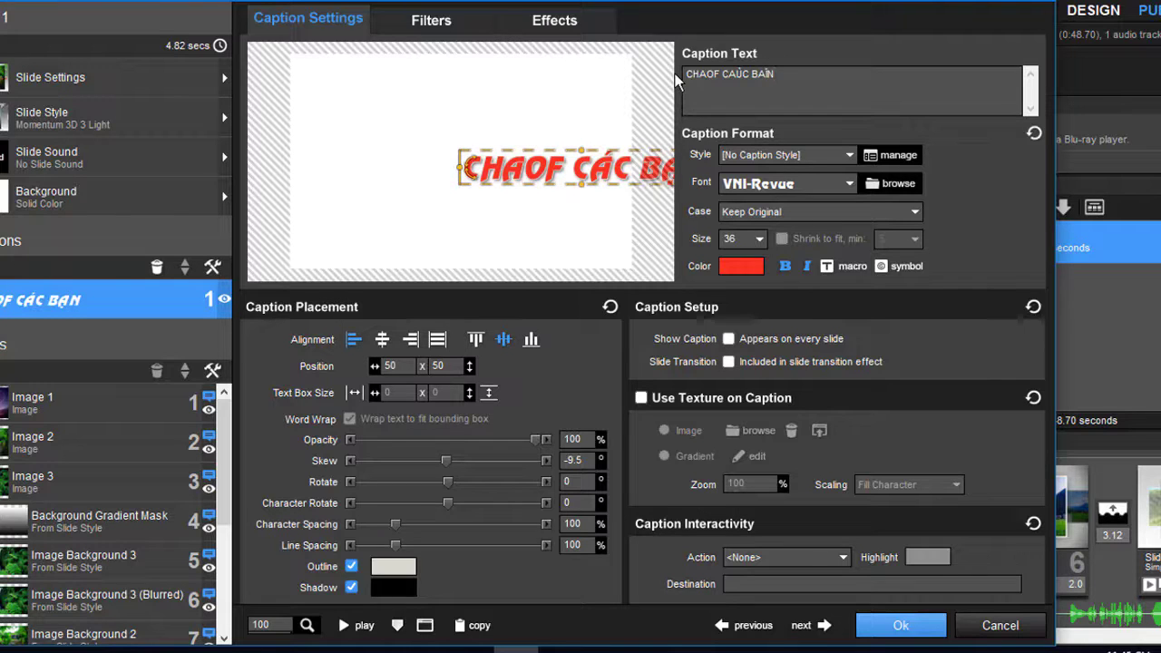
# Move the caption to the slide's lower part at about 15 x 73 and correct its first word to "CHÀO"
pyautogui.moveTo(614, 169); pyautogui.dragTo(465, 224)
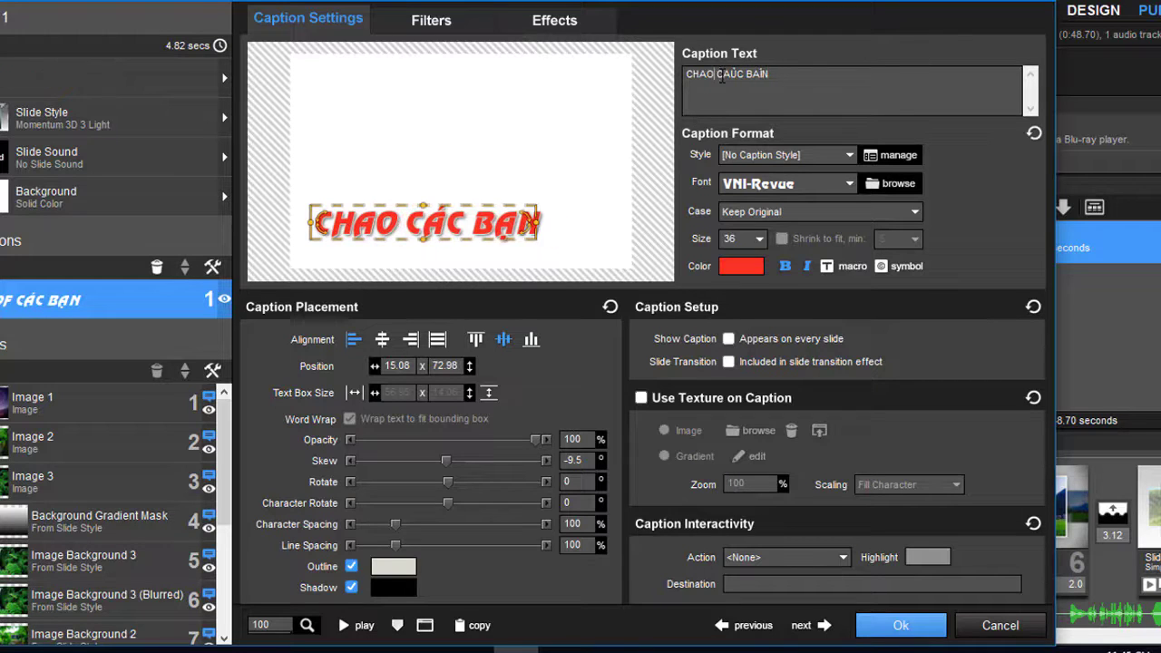
pyautogui.press('BackSpace')
pyautogui.press('BackSpace')
pyautogui.press('BackSpace')
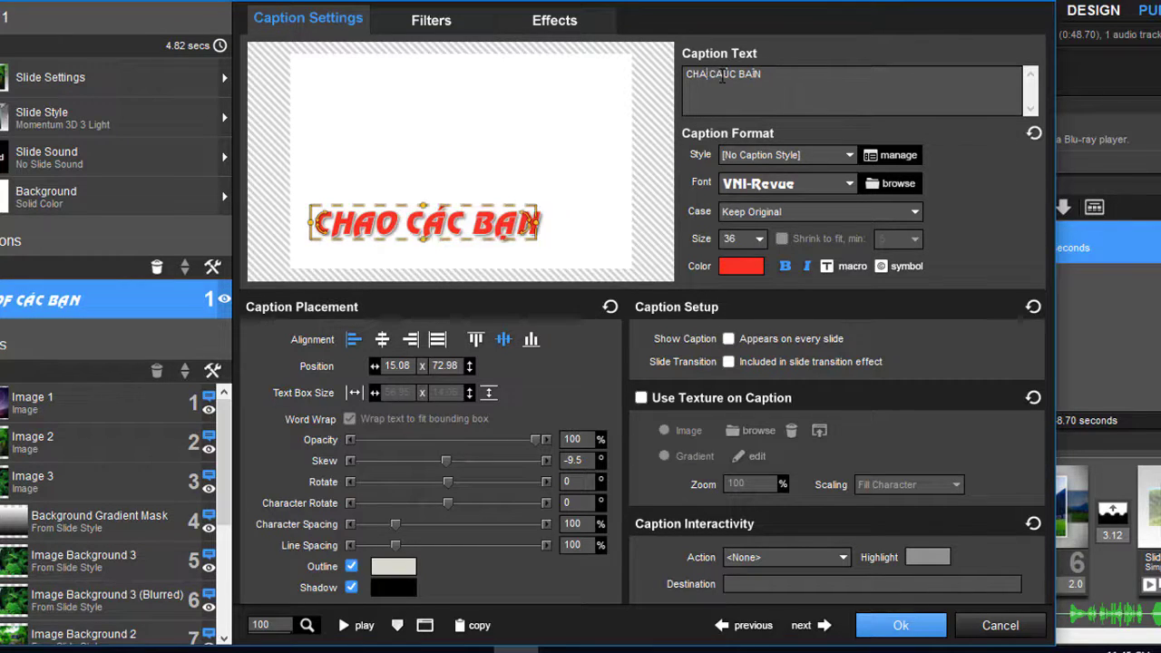
pyautogui.write('AØO')
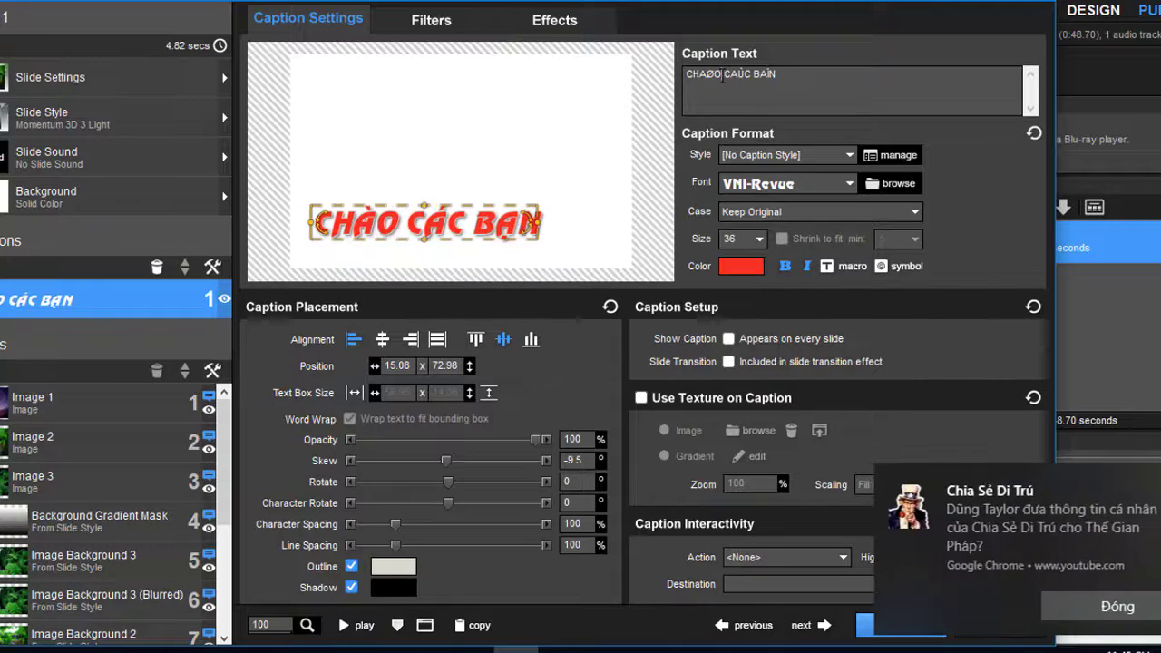
# Enlarge the caption to a font size of about 43 and set its Normal motion filter to Rotate
pyautogui.moveTo(540, 222); pyautogui.dragTo(580, 215)
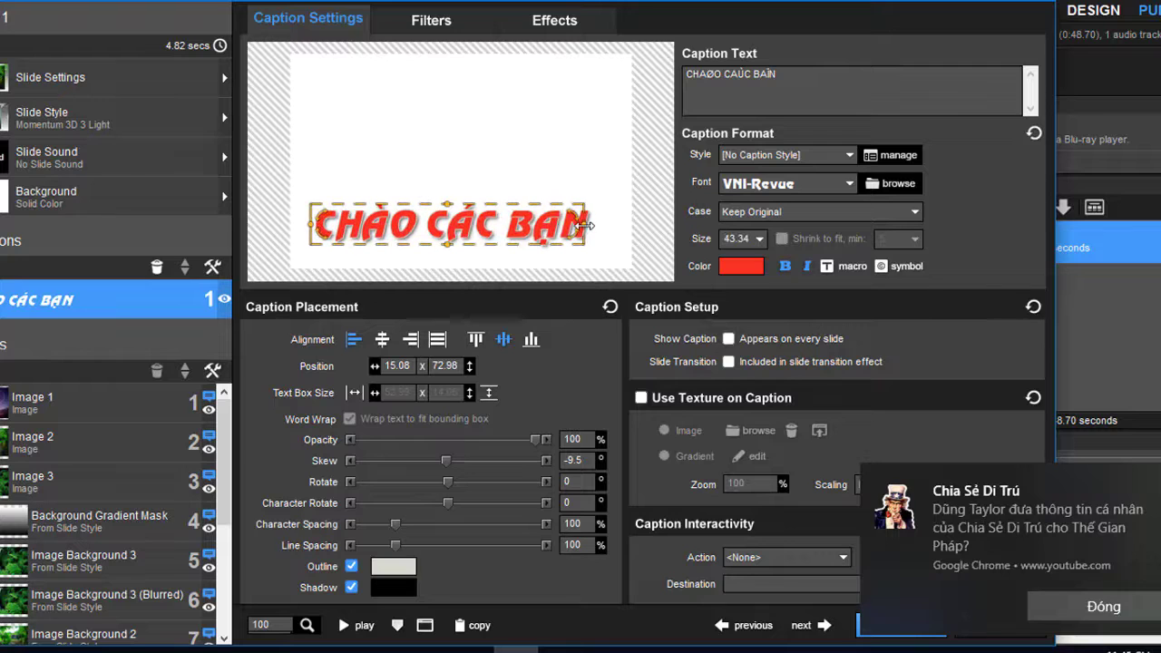
pyautogui.click(423, 20)
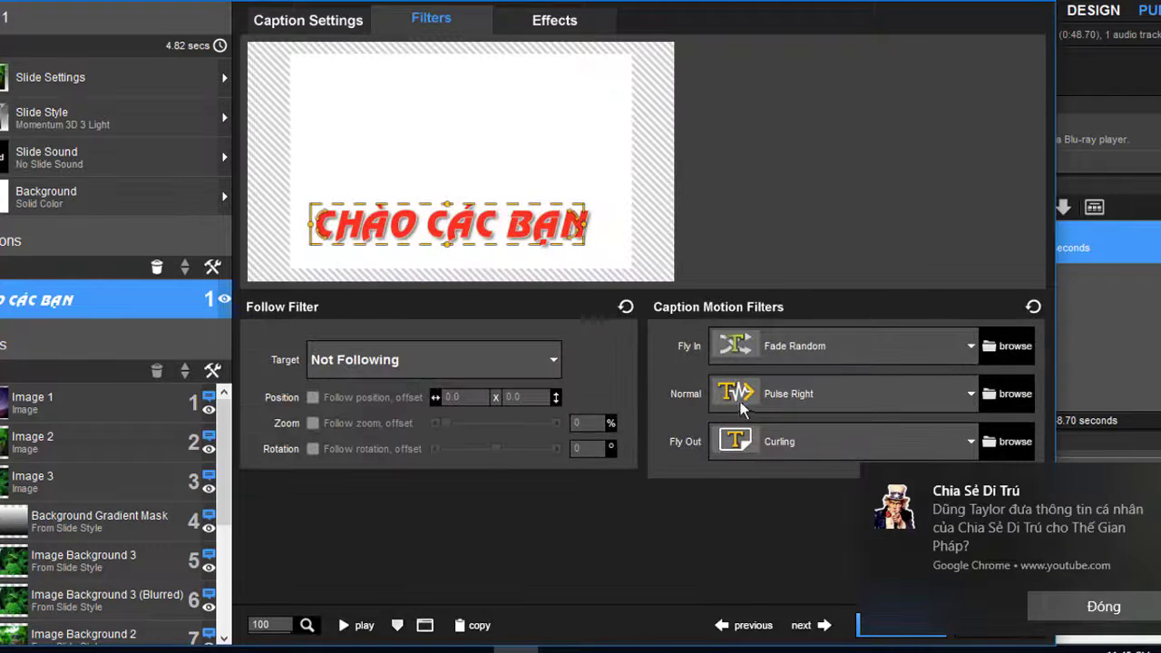
pyautogui.click(767, 390)
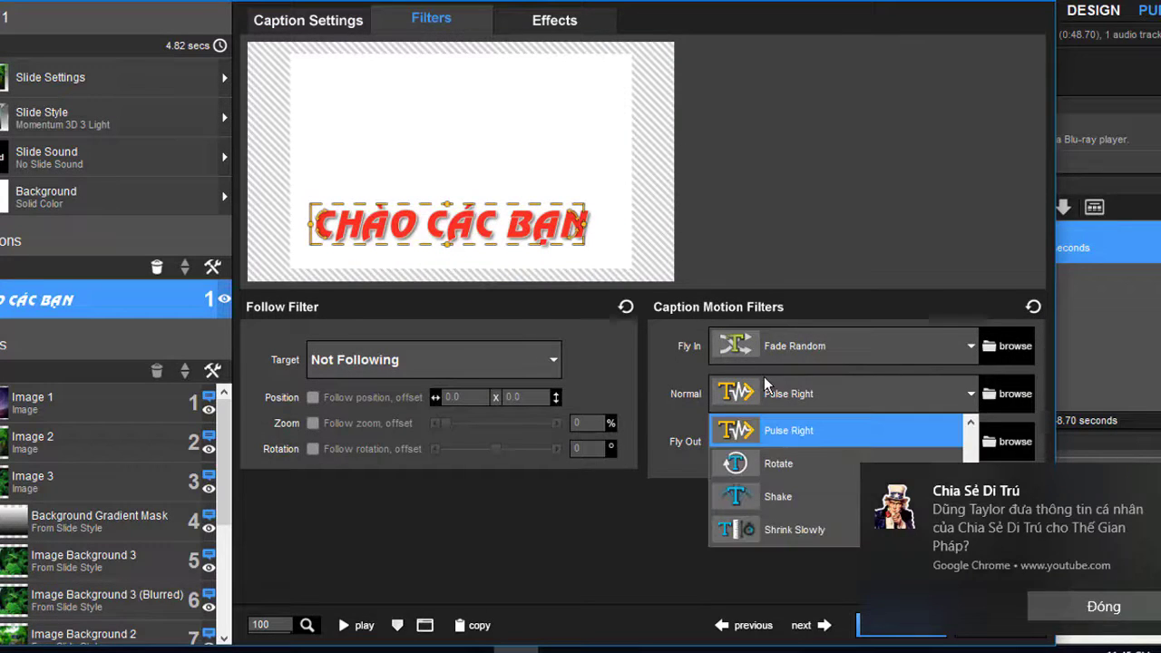
pyautogui.click(731, 462)
# Change the caption's Fly In motion filter to Fade Flip In, accept the slide options and preview the first slide
pyautogui.click(550, 21)
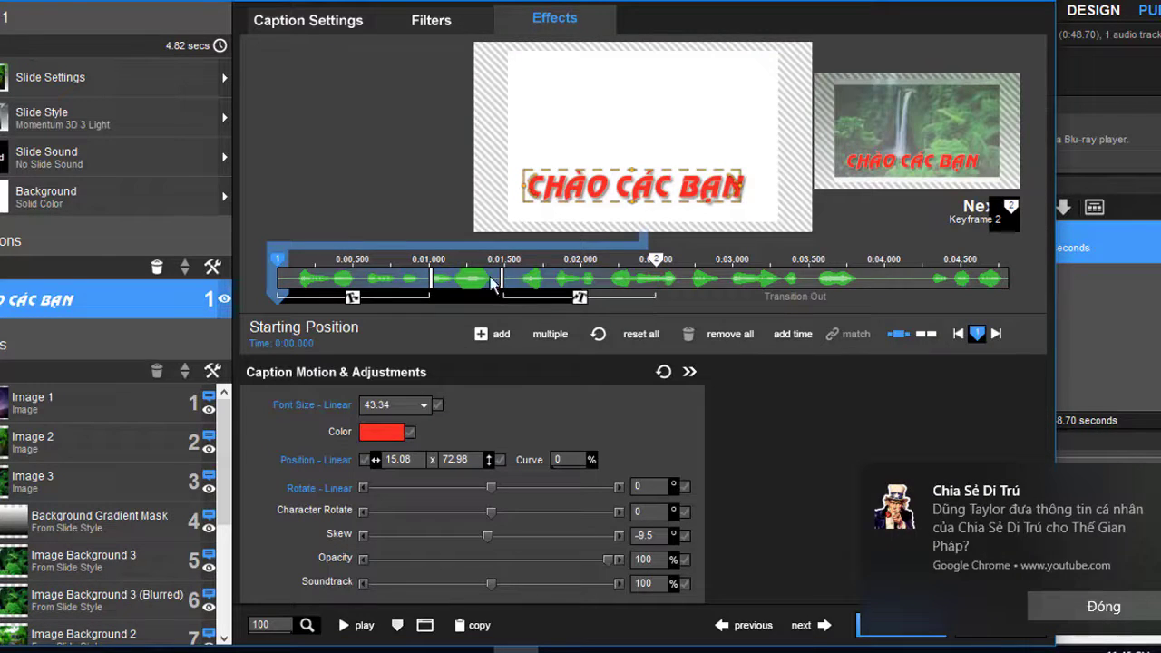
pyautogui.doubleClick(431, 275)
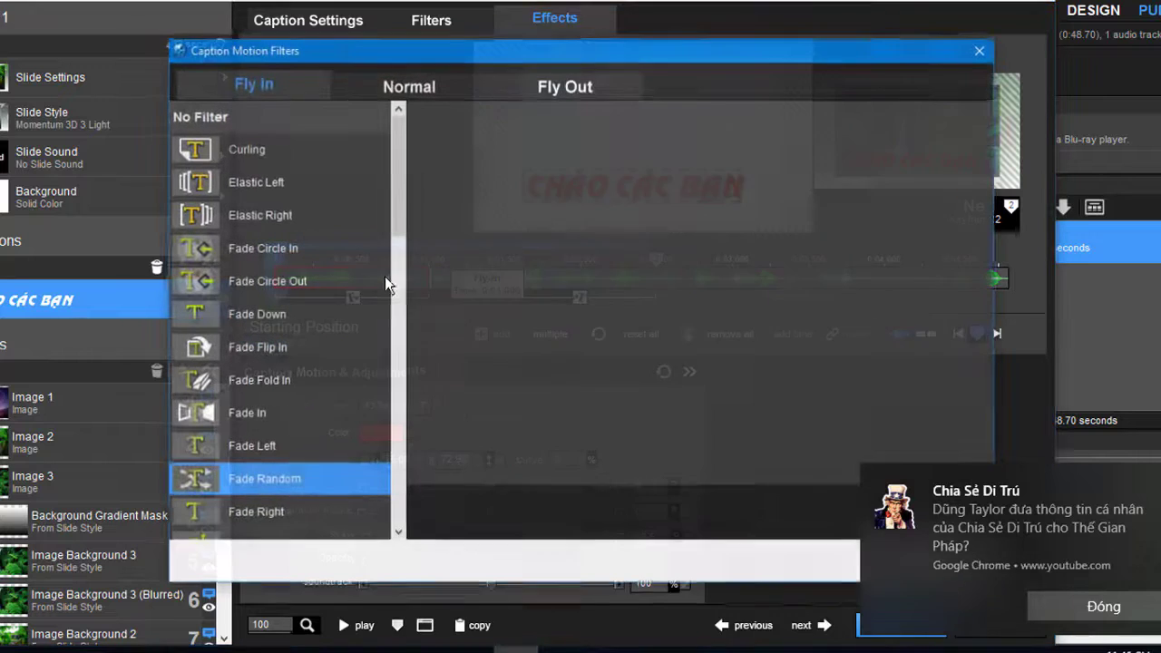
pyautogui.click(199, 286)
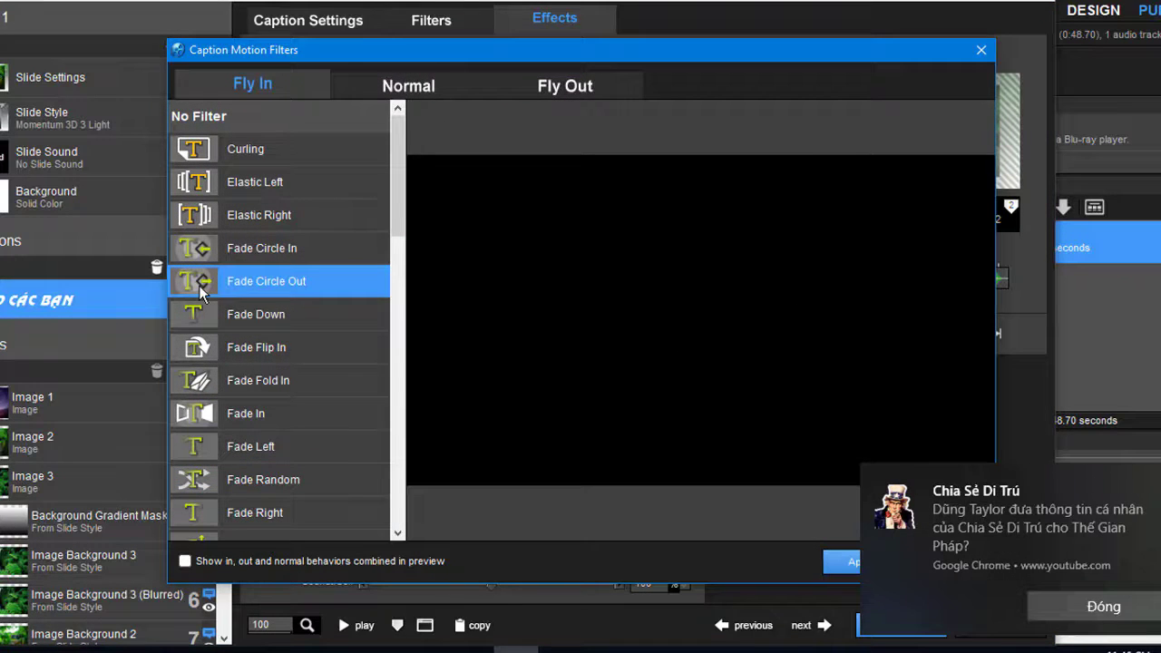
pyautogui.click(209, 344)
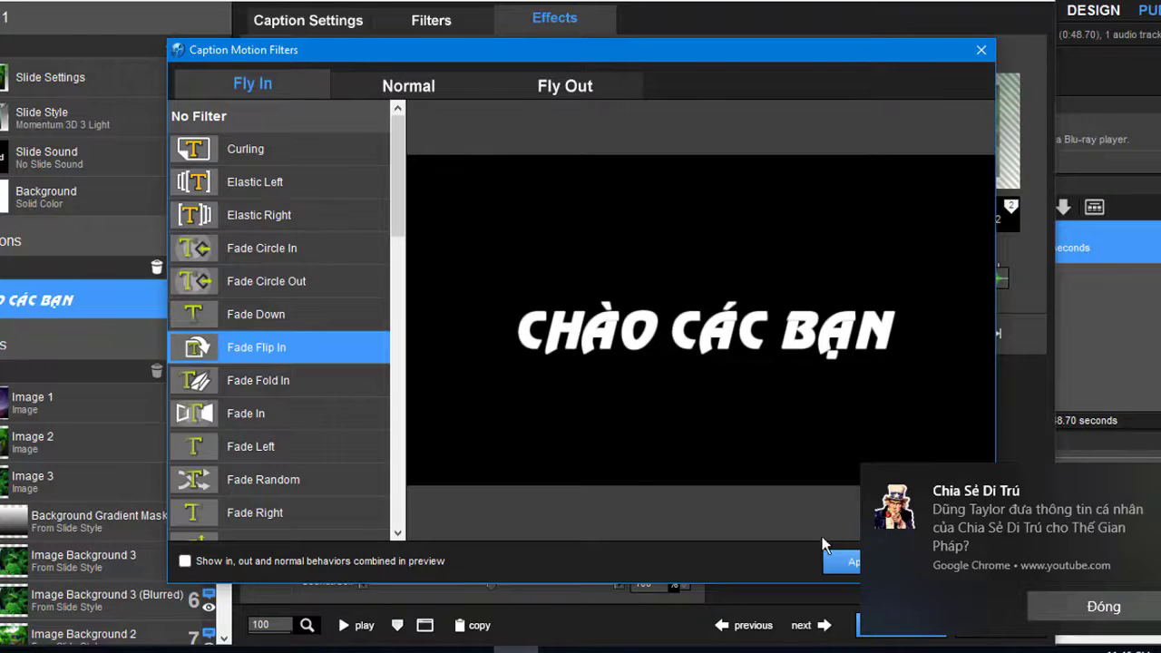
pyautogui.click(838, 562)
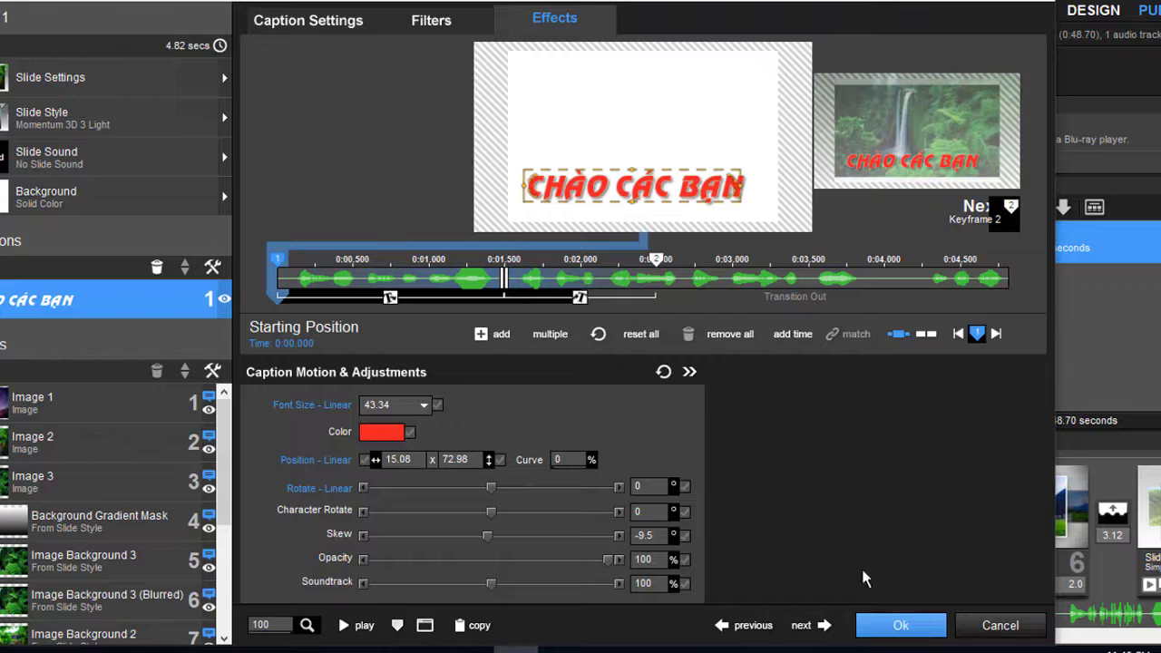
pyautogui.click(898, 629)
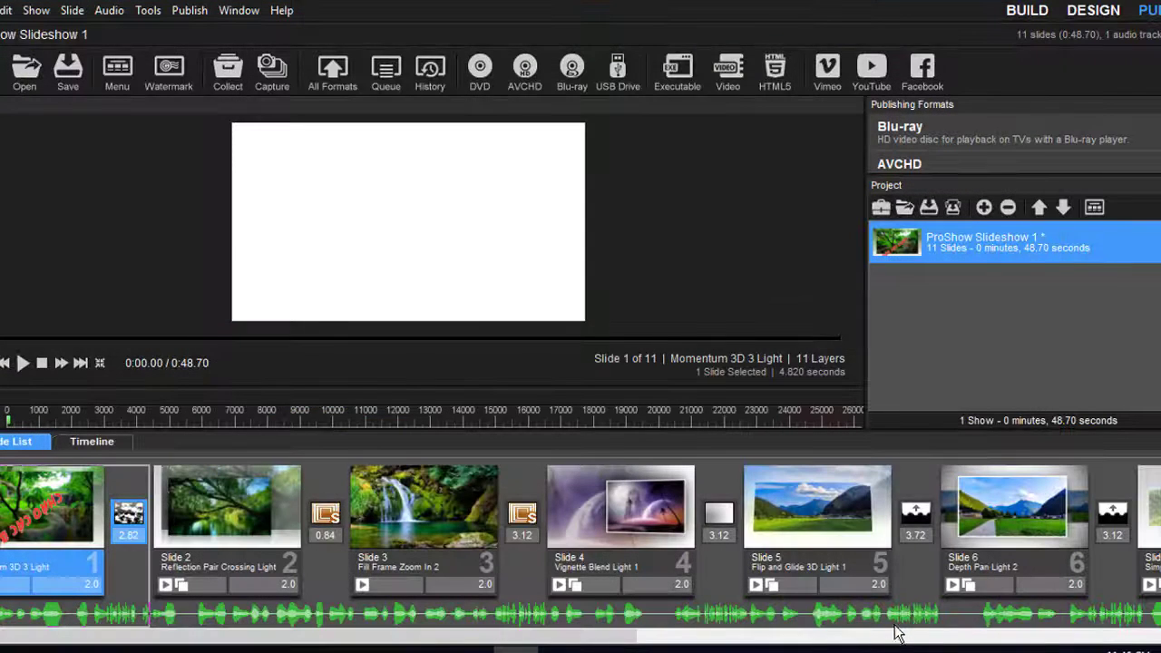
pyautogui.click(21, 363)
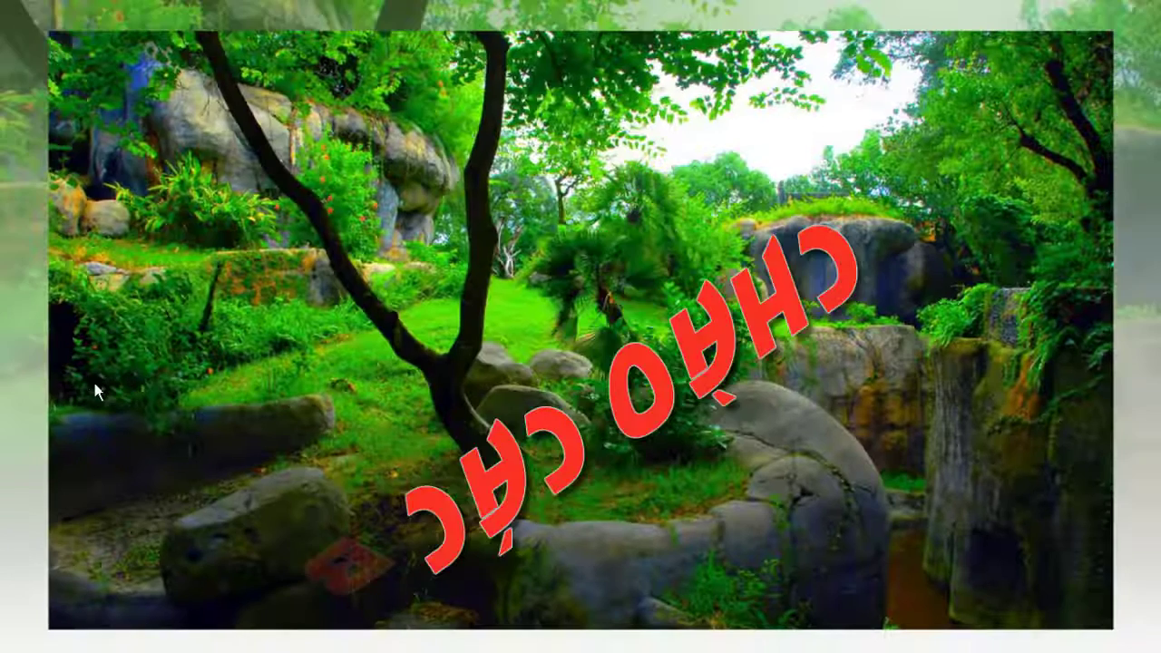
pyautogui.press('Escape')
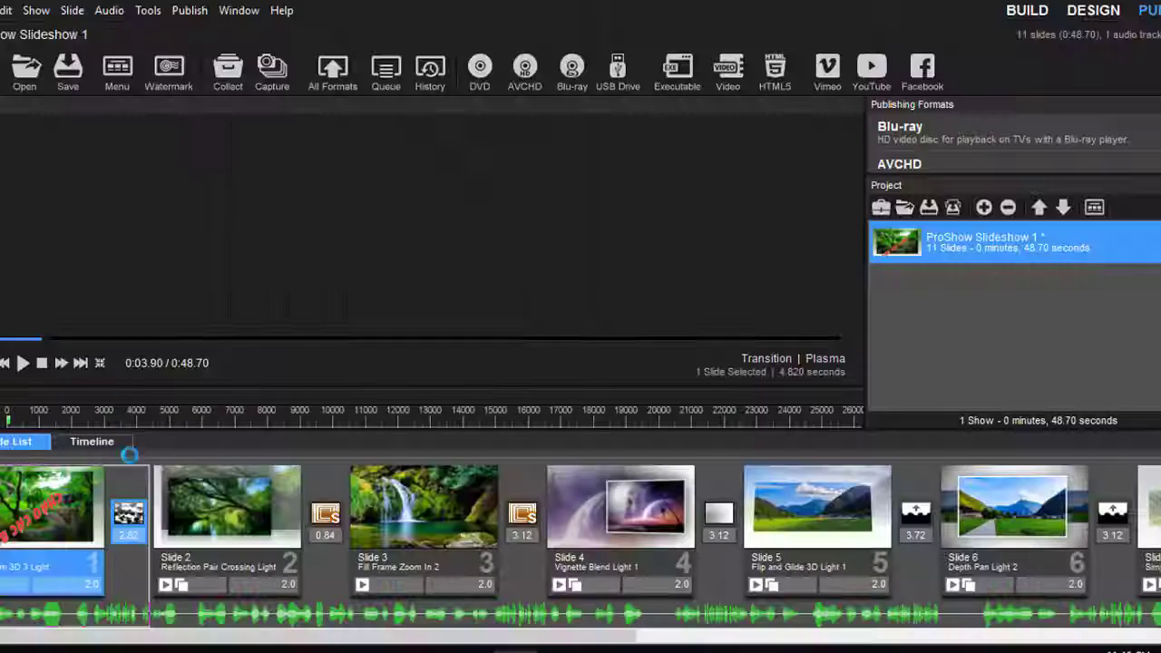
# Set the first slide's display time to 5 seconds and play the show again to check the caption timing
pyautogui.click(90, 584)
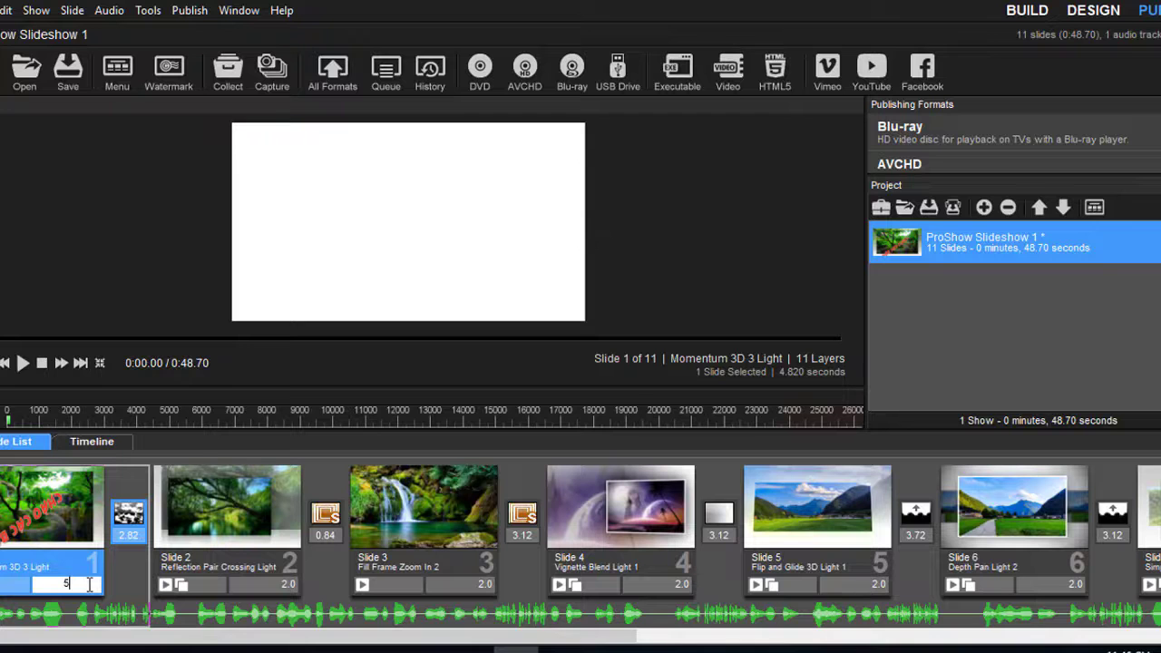
pyautogui.click(270, 365)
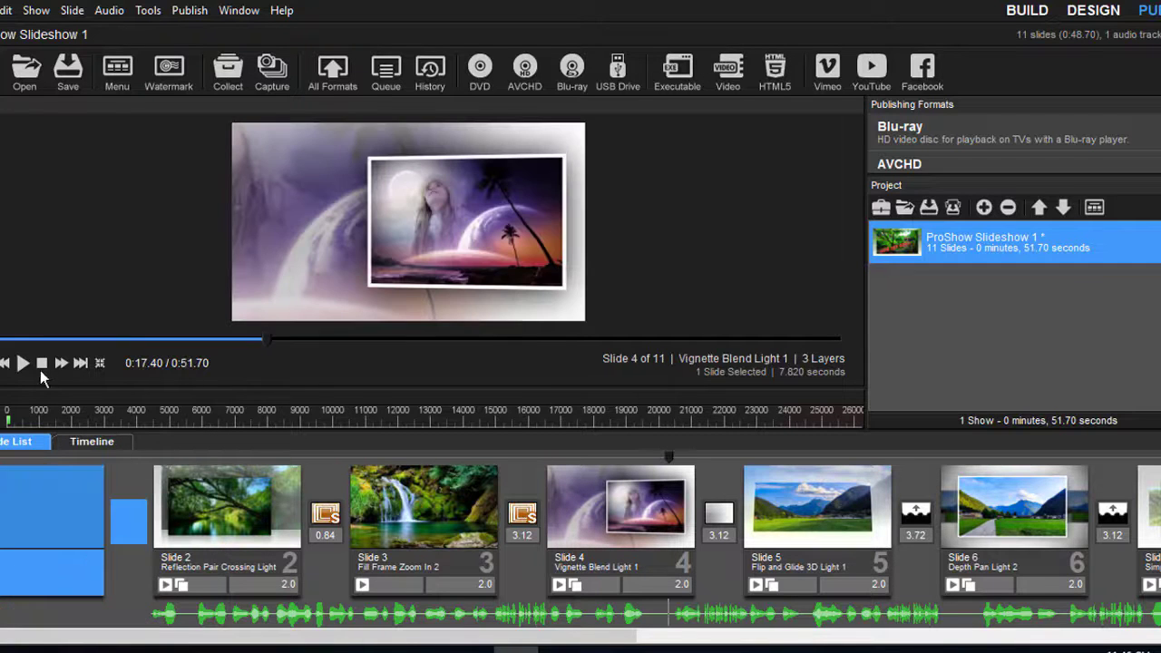
pyautogui.click(23, 364)
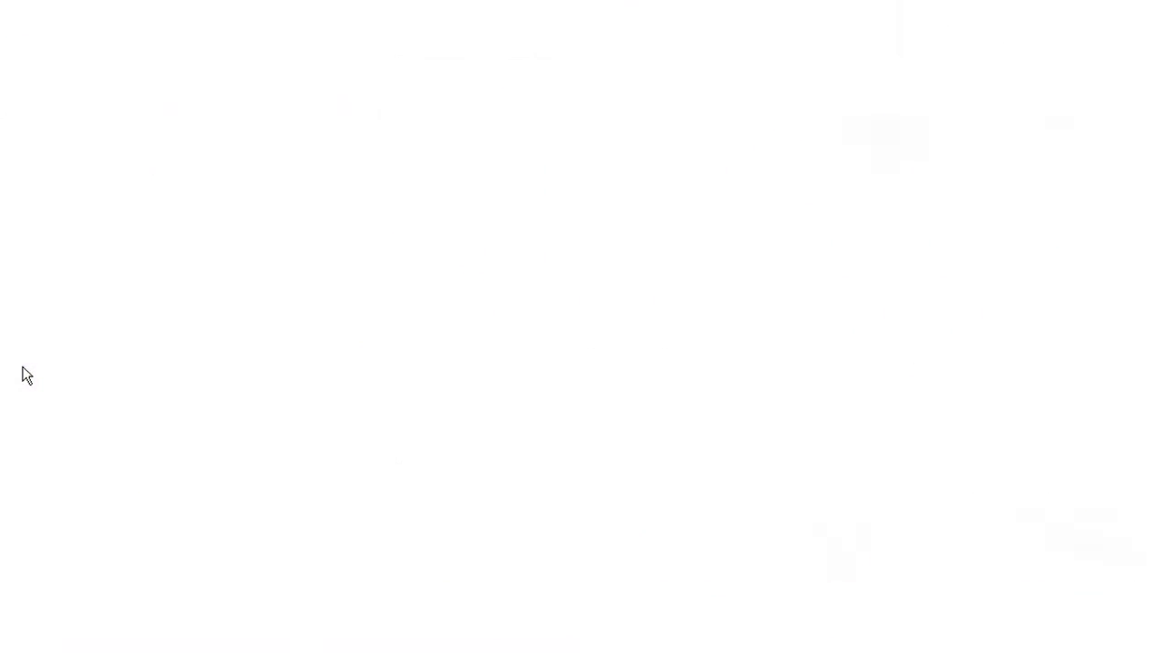
pyautogui.press('Escape')
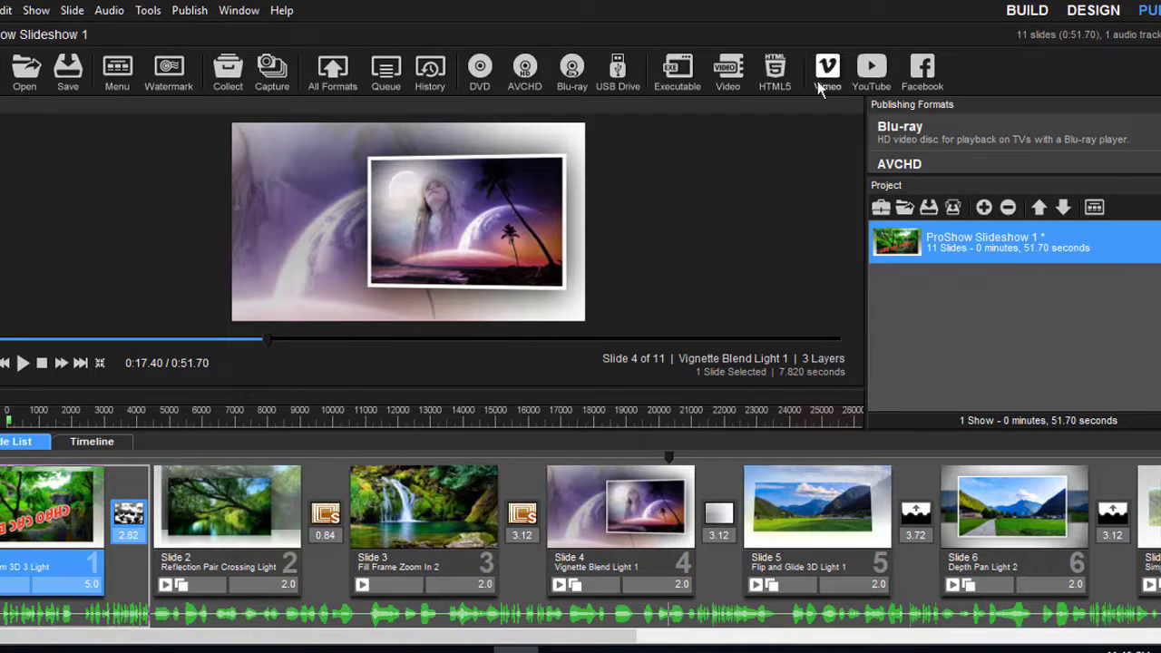
# Look at the MPEG-4 video export options, dismiss them without creating a video and start closing the program
pyautogui.click(730, 73)
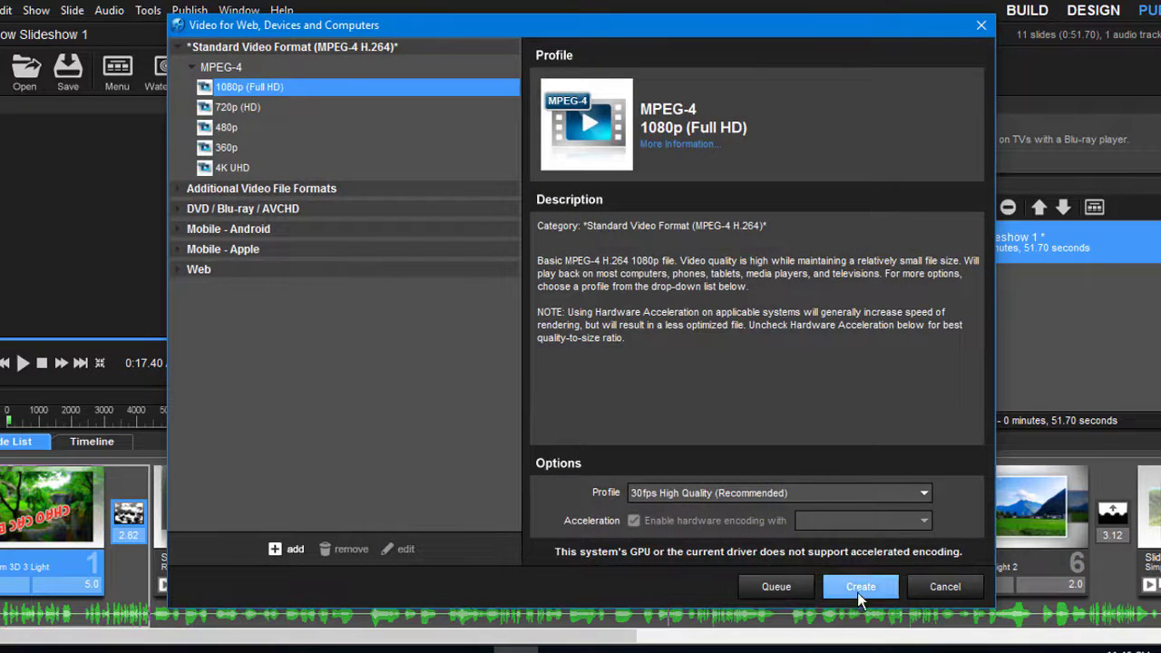
pyautogui.click(942, 586)
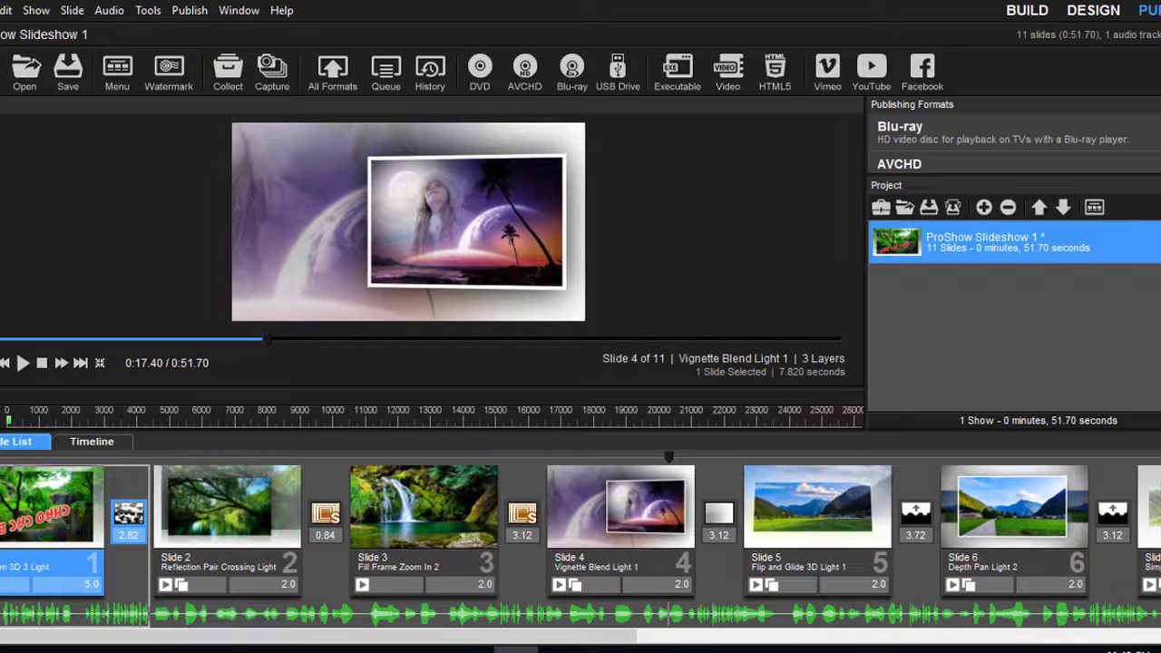
pyautogui.hotkey('alt', 'F4')
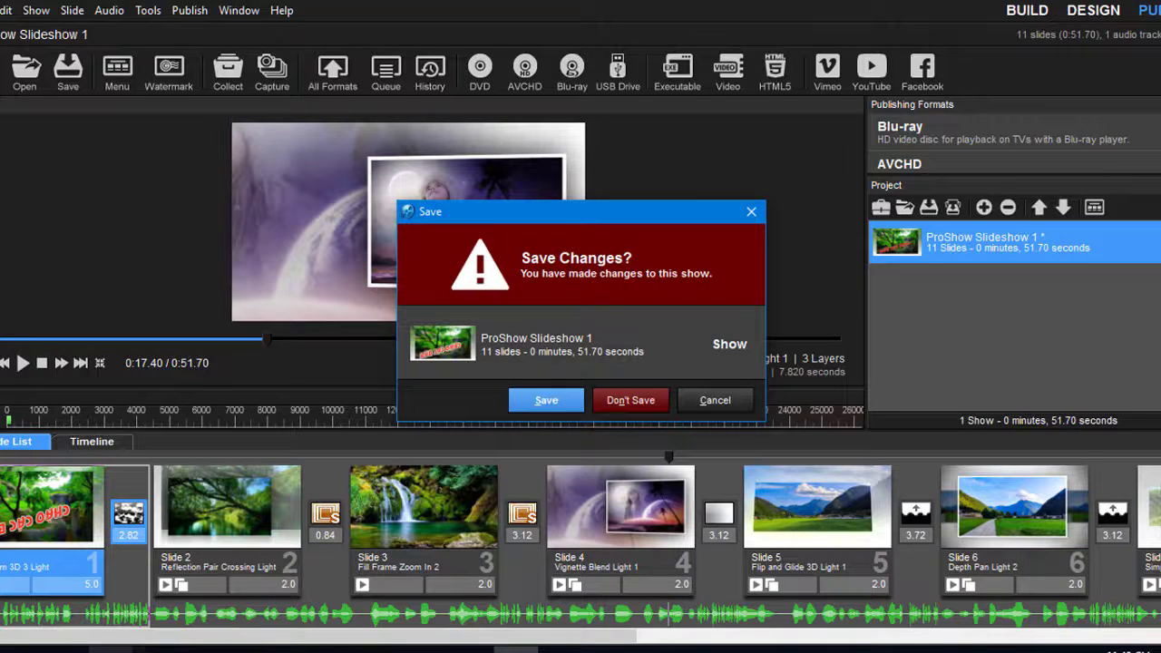